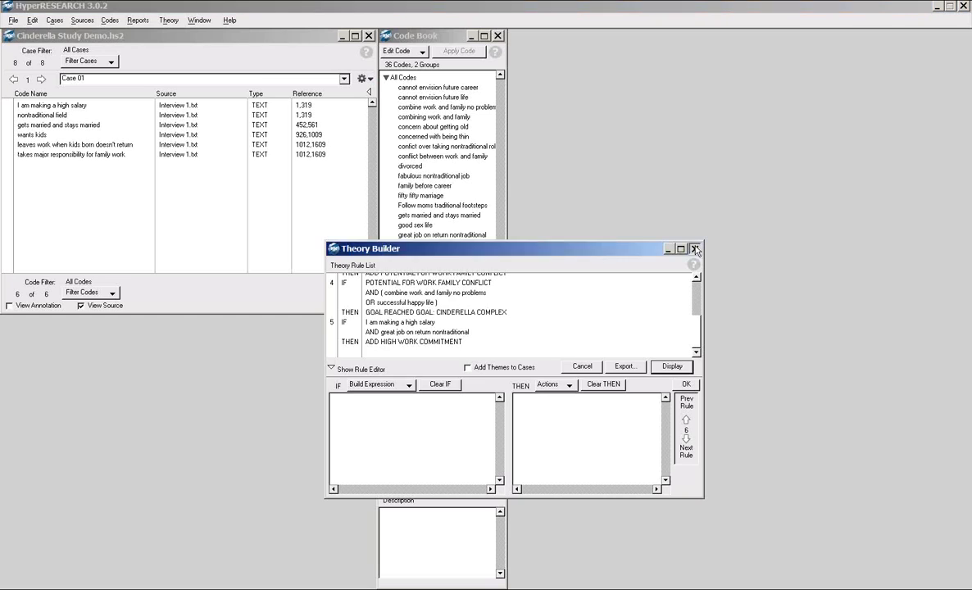
Close the Theory Builder and search all text sources for the term "job"
{"action": "left_click", "coordinate": [695, 248]}
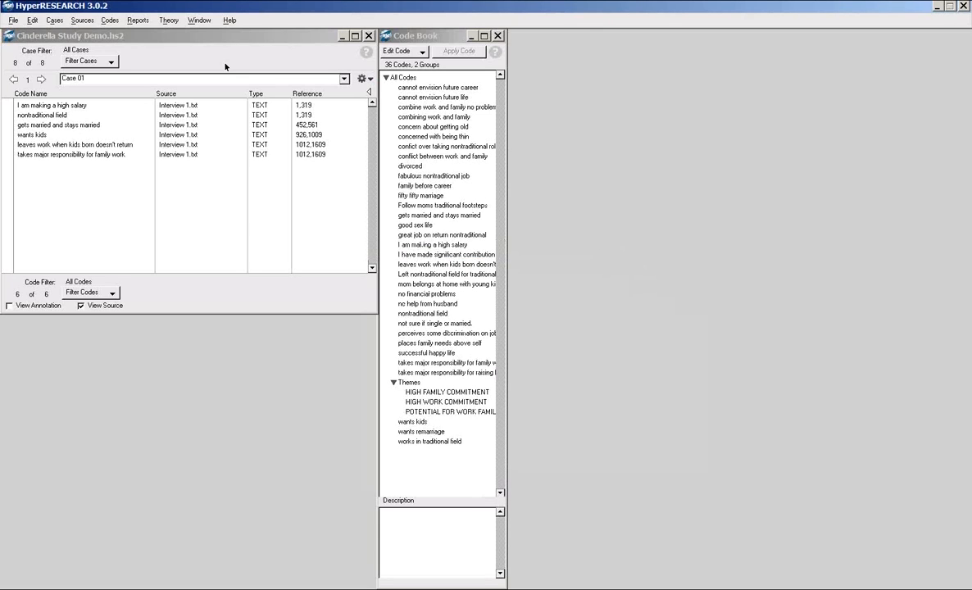
{"action": "left_click", "coordinate": [82, 21]}
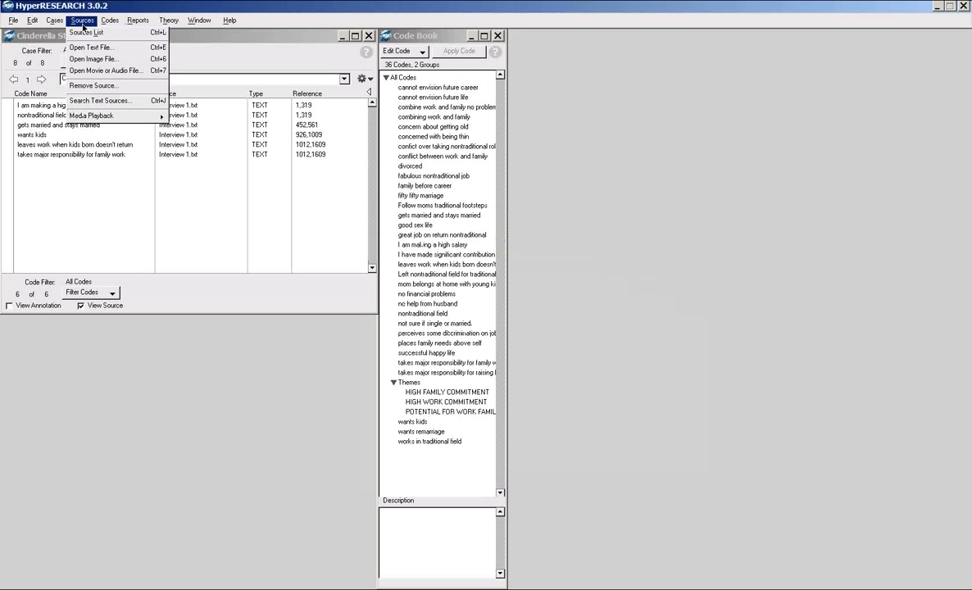
{"action": "left_click", "coordinate": [96, 101]}
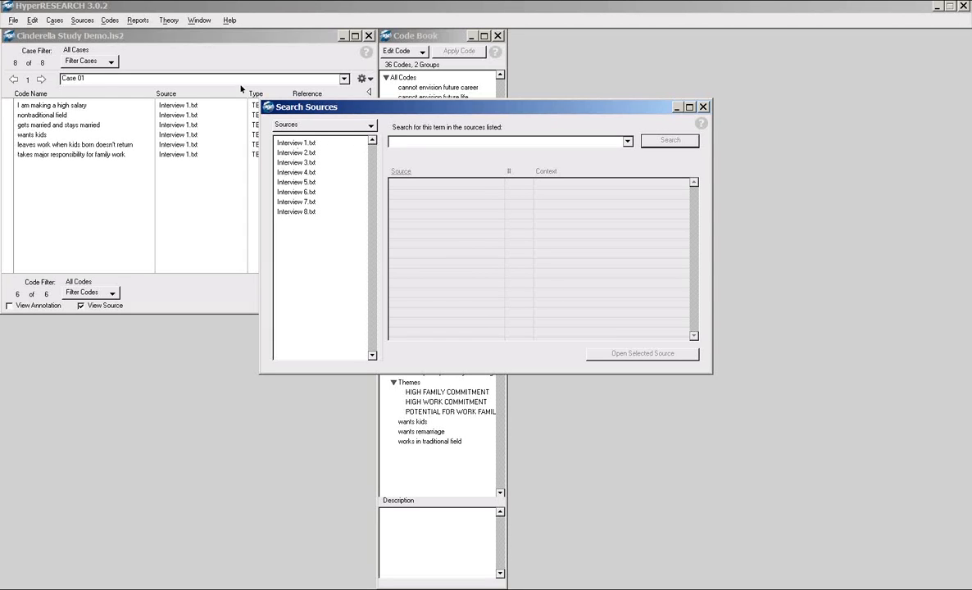
{"action": "left_click", "coordinate": [401, 142]}
{"action": "type", "text": "job"}
{"action": "left_click", "coordinate": [670, 140]}
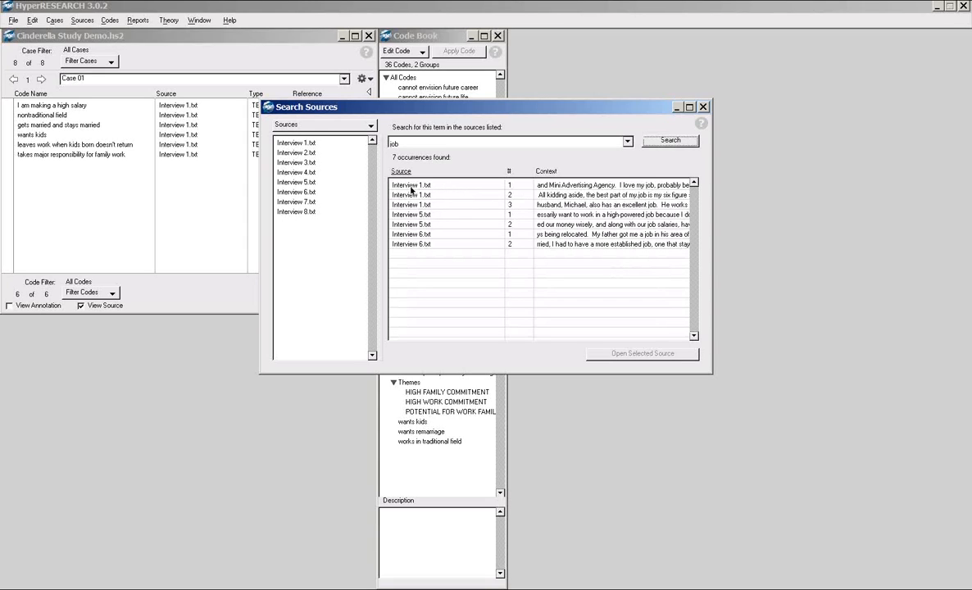
Open Interview 1.txt at the second "job" occurrence listed in the search results
{"action": "left_click", "coordinate": [651, 186]}
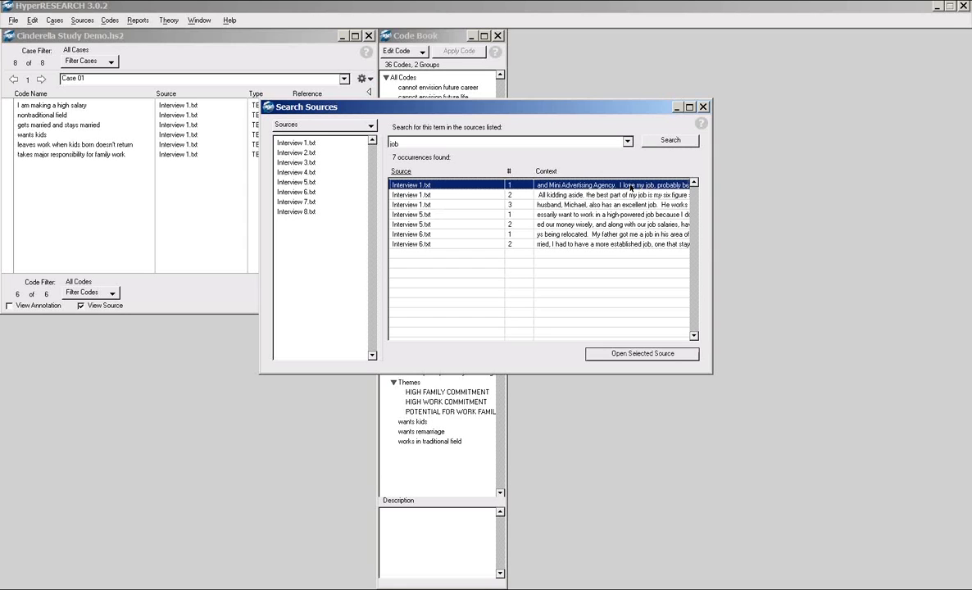
{"action": "left_click_drag", "start_coordinate": [594, 110], "coordinate": [345, 124]}
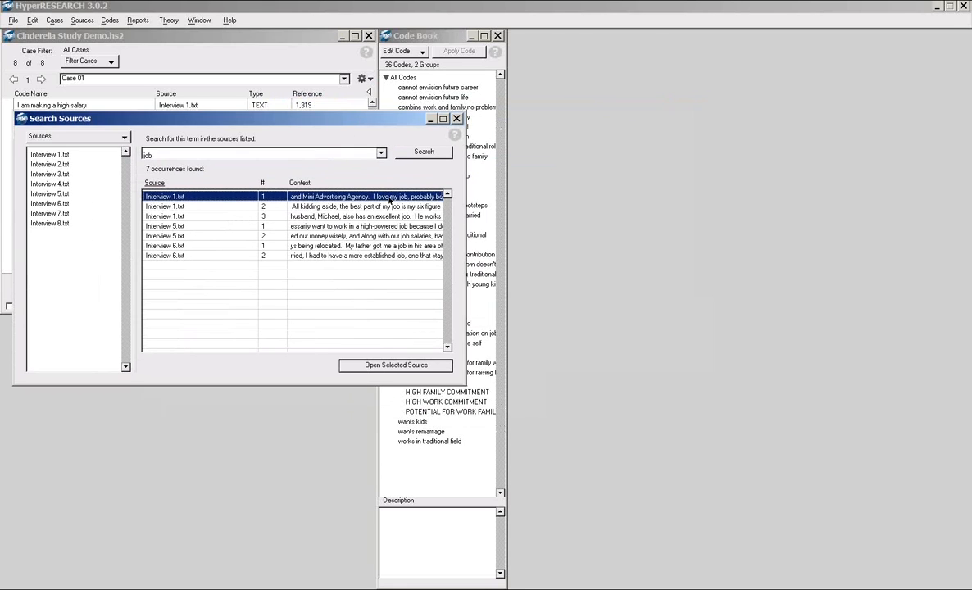
{"action": "left_click", "coordinate": [394, 206]}
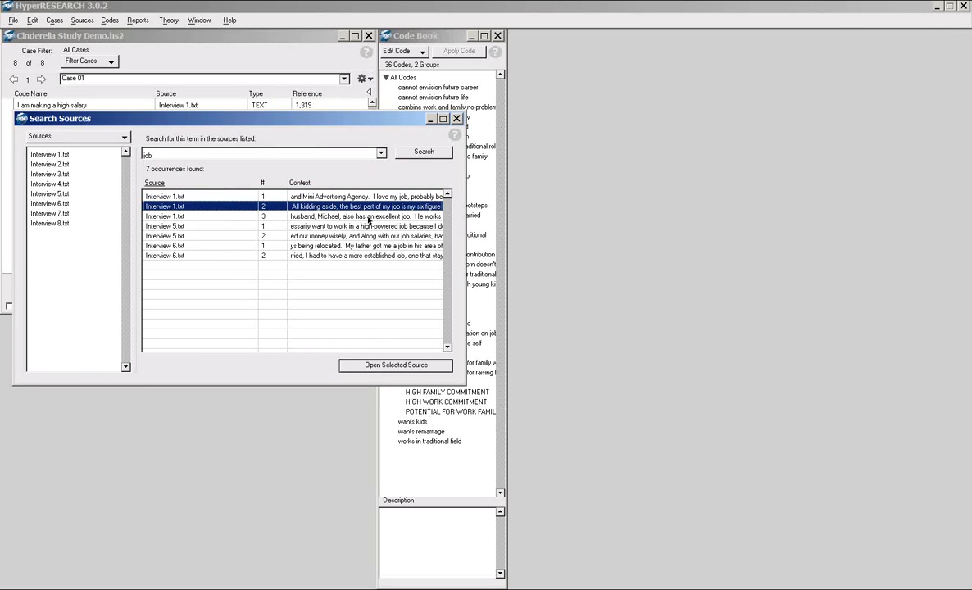
{"action": "double_click", "coordinate": [328, 210]}
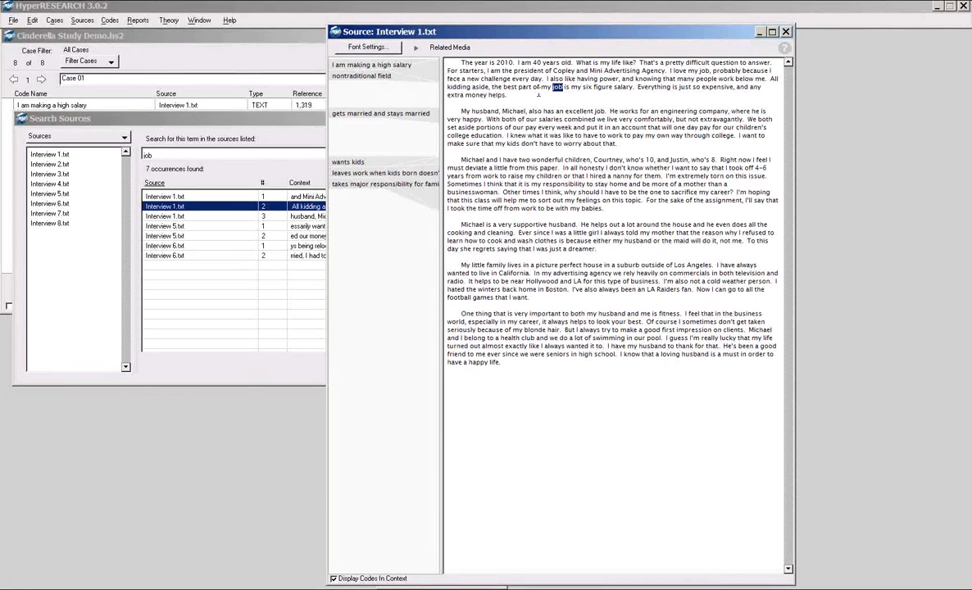
Select the Interview 1.txt passage from "For starters" through "six figure salary" and move the source window clear of the Code Book
{"action": "left_click", "coordinate": [606, 90]}
{"action": "left_click_drag", "start_coordinate": [446, 72], "coordinate": [634, 87]}
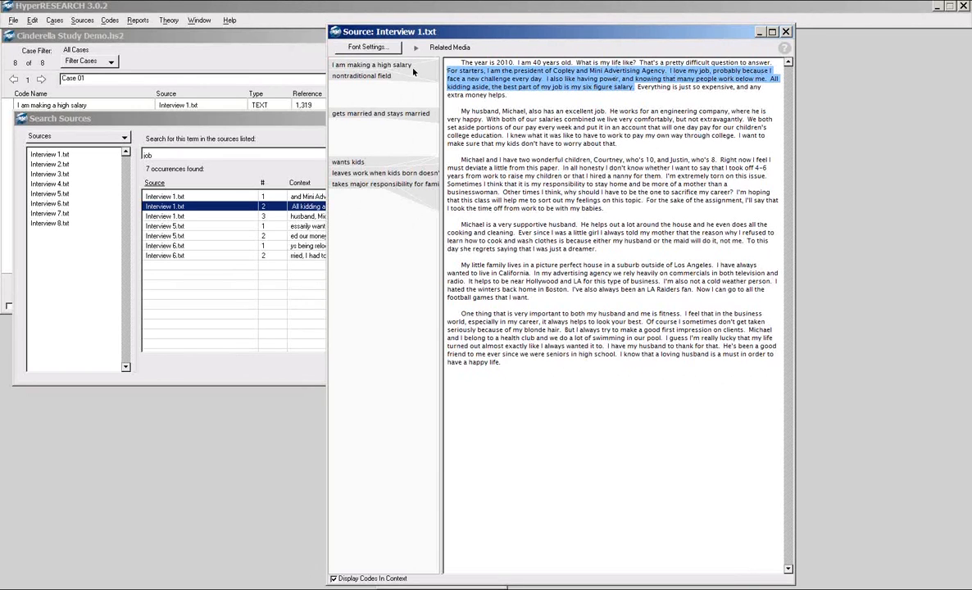
{"action": "left_click_drag", "start_coordinate": [392, 33], "coordinate": [558, 38]}
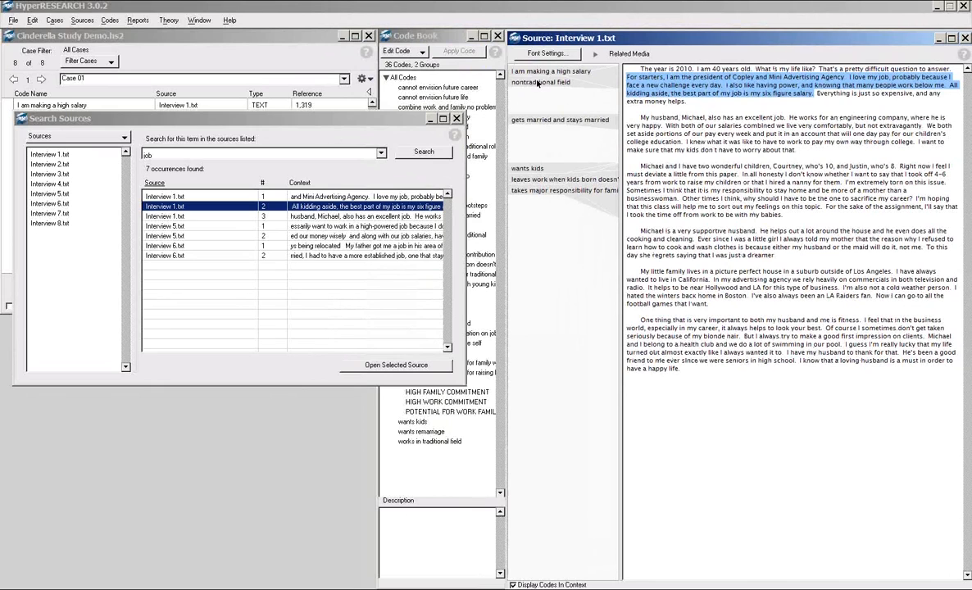
Select the "fabulous nontraditional job" code in the Code Book
{"action": "left_click", "coordinate": [420, 52]}
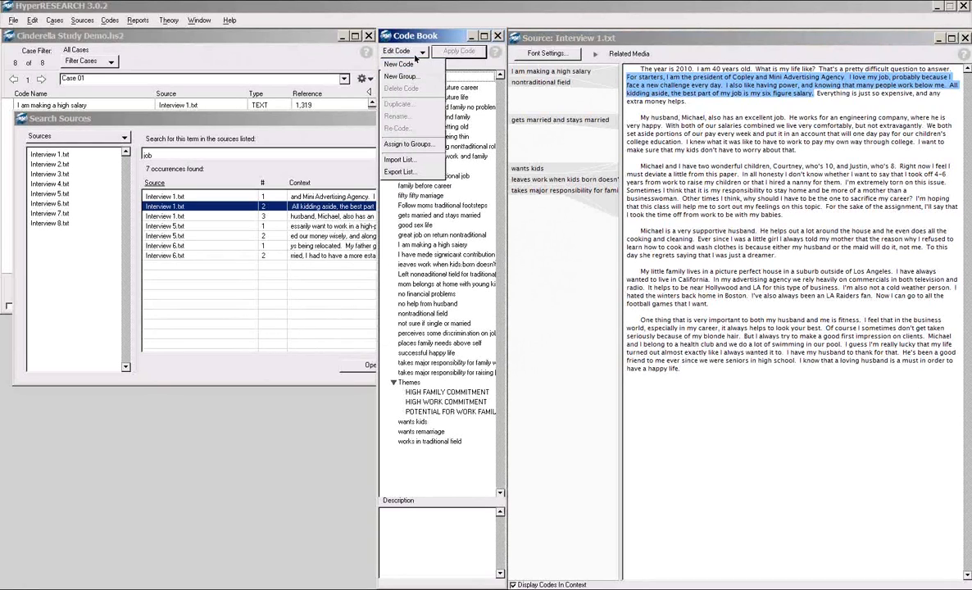
{"action": "left_click", "coordinate": [412, 51]}
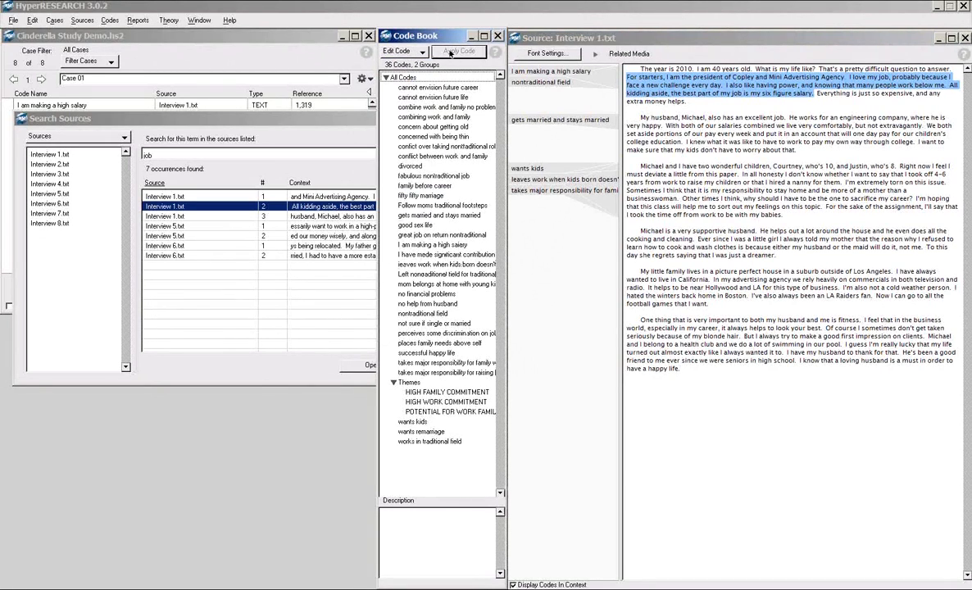
{"action": "left_click", "coordinate": [412, 177]}
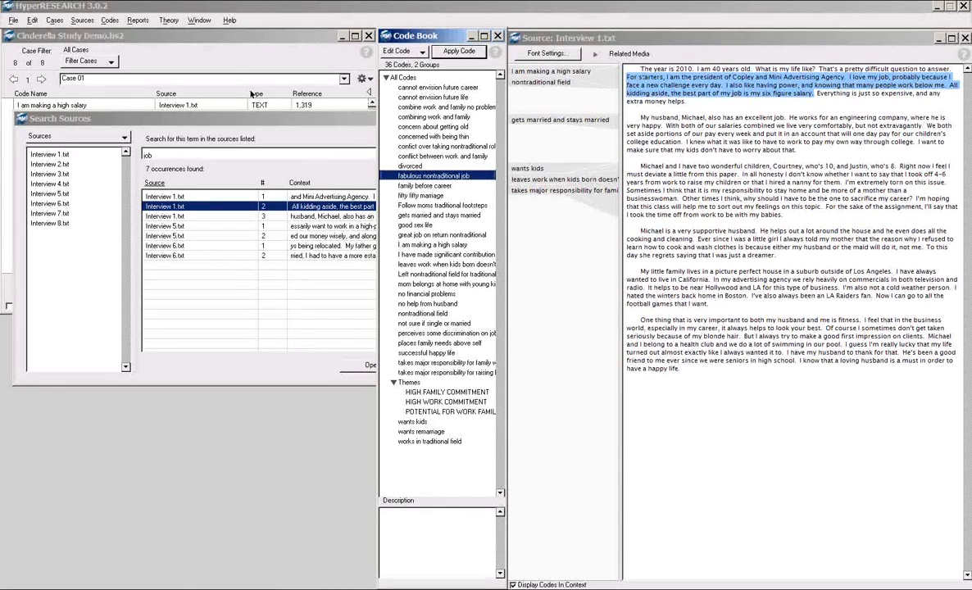
Re-code Case 01's "nontraditional field" reference to "fabulous nontraditional job" for the current case only
{"action": "left_click", "coordinate": [176, 33]}
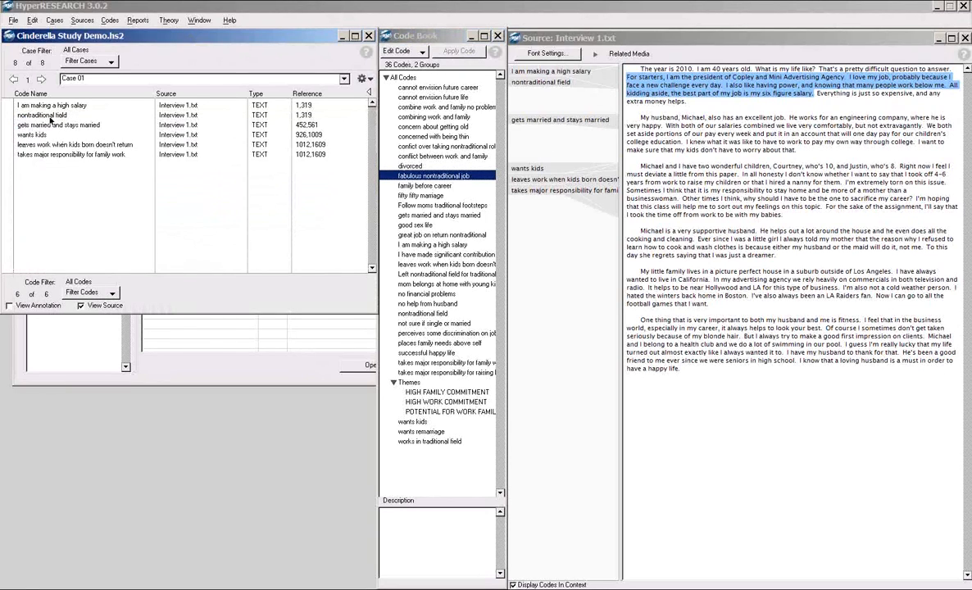
{"action": "left_click", "coordinate": [50, 116]}
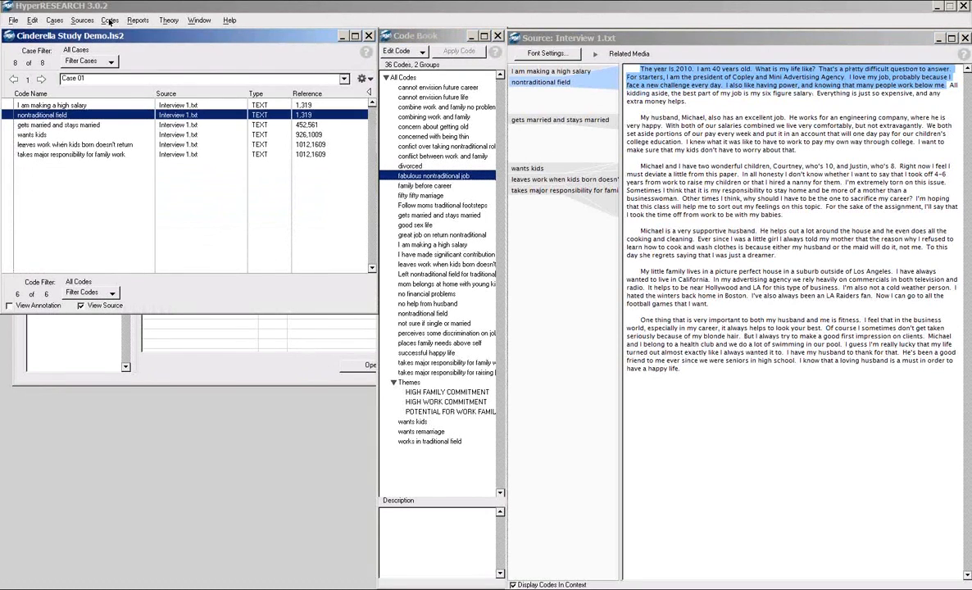
{"action": "left_click", "coordinate": [110, 20]}
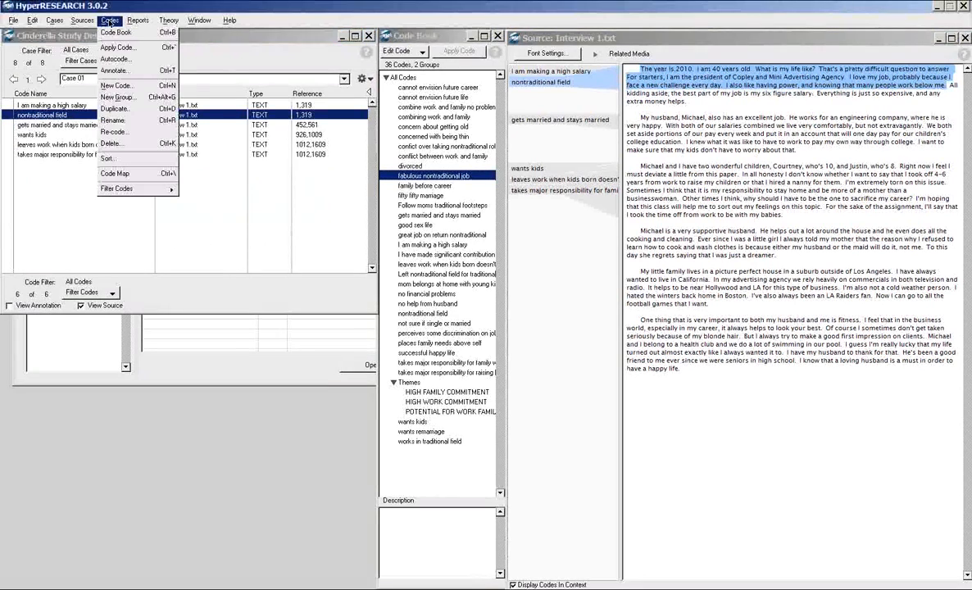
{"action": "left_click", "coordinate": [127, 137]}
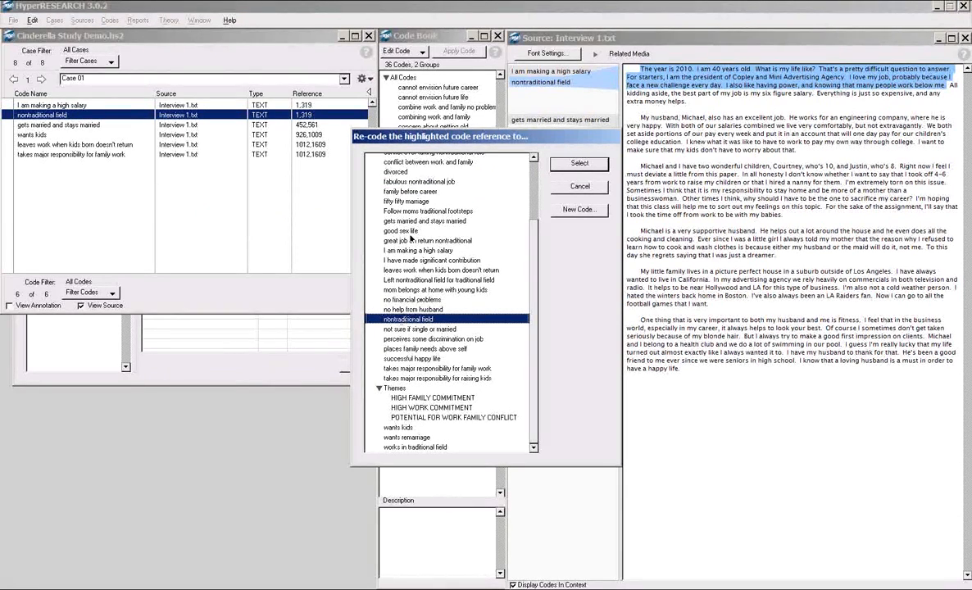
{"action": "left_click", "coordinate": [379, 181]}
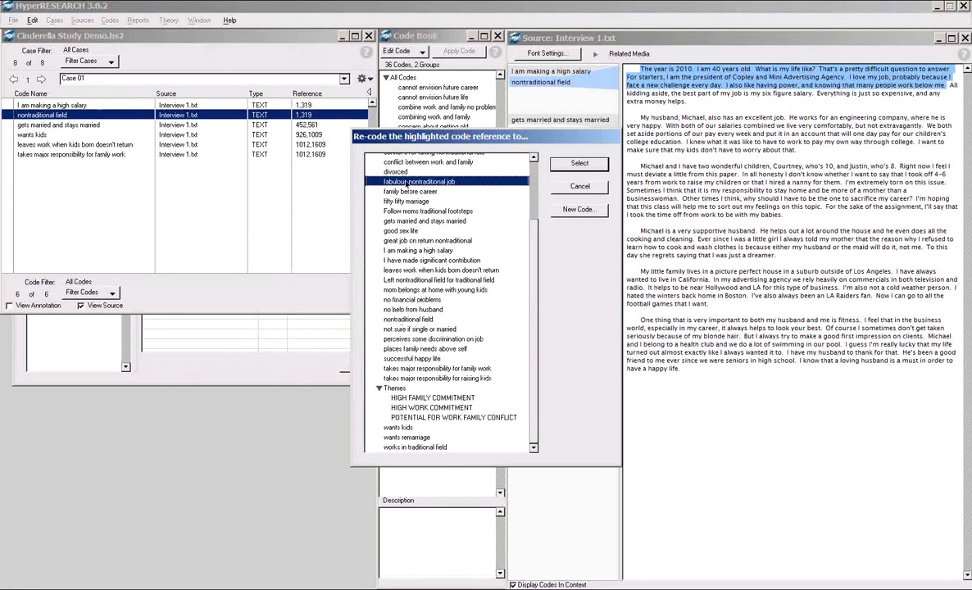
{"action": "left_click", "coordinate": [555, 165]}
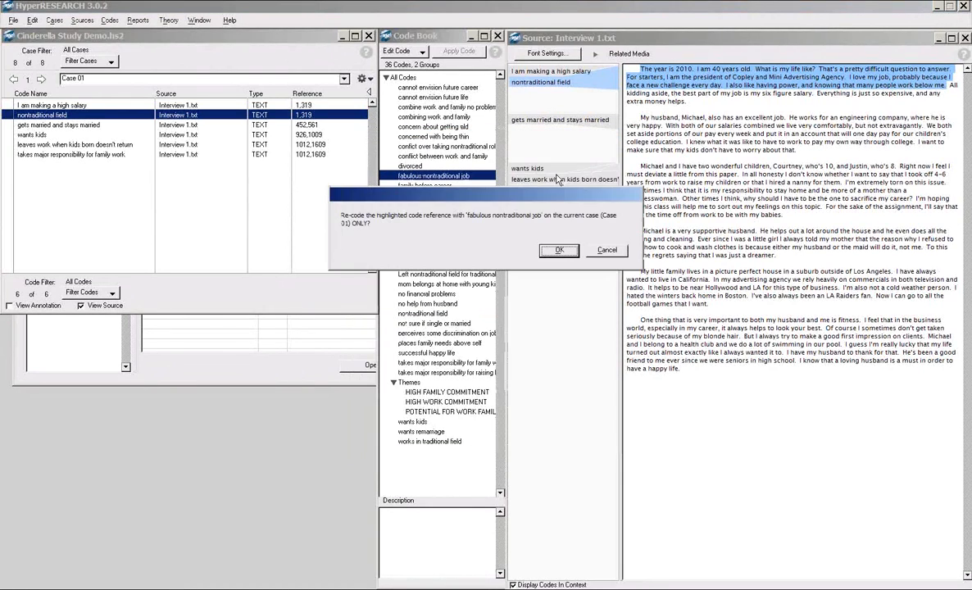
{"action": "left_click", "coordinate": [556, 249]}
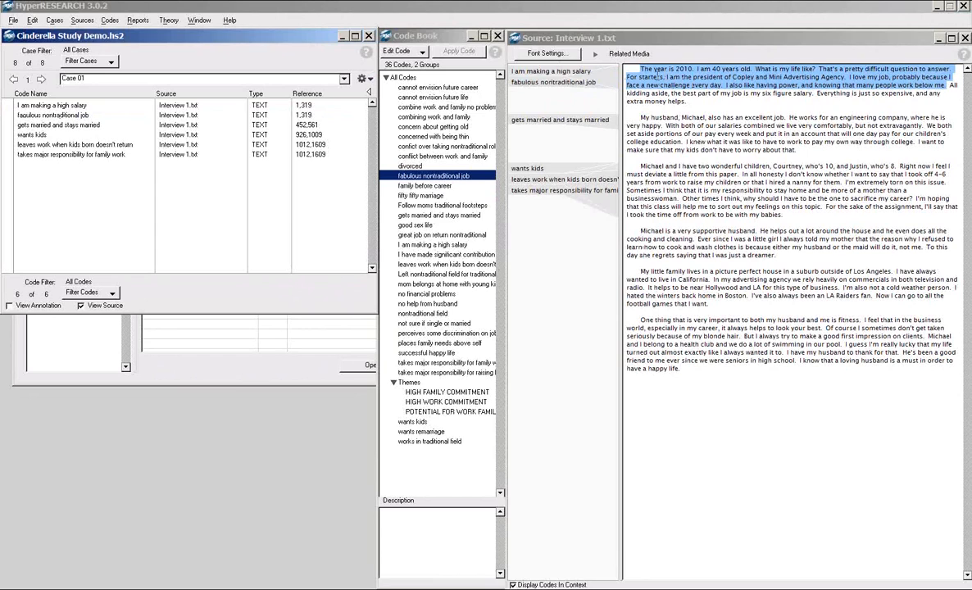
Open the saved theory settings, display the theory's results report, and close the report and the Theory Builder
{"action": "left_click", "coordinate": [169, 20]}
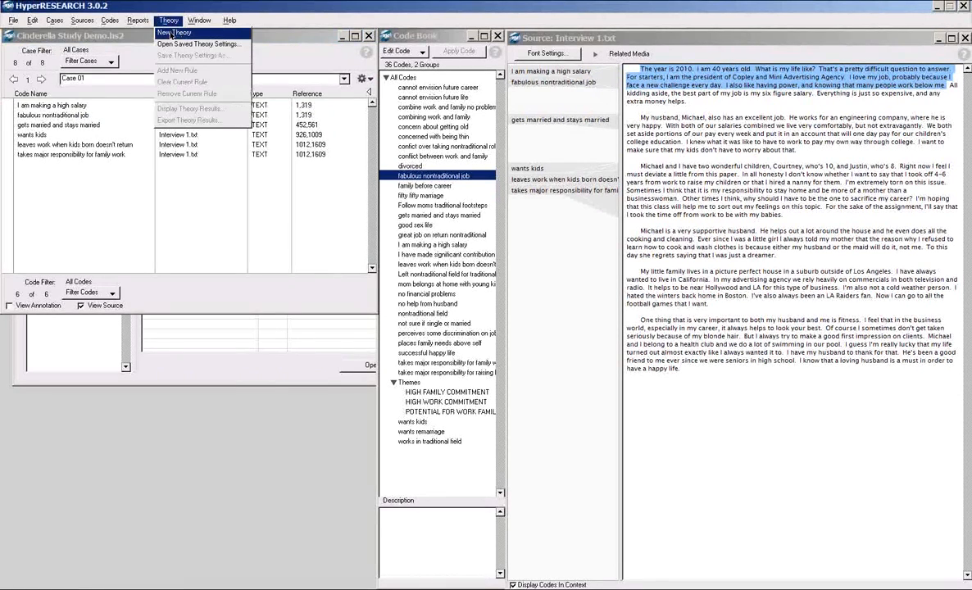
{"action": "left_click", "coordinate": [170, 45]}
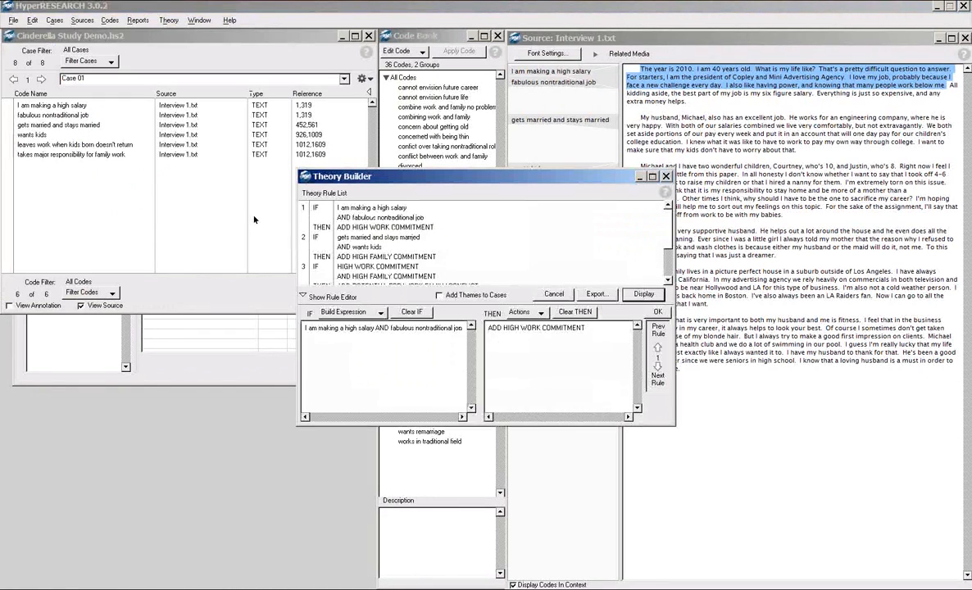
{"action": "left_click", "coordinate": [644, 293]}
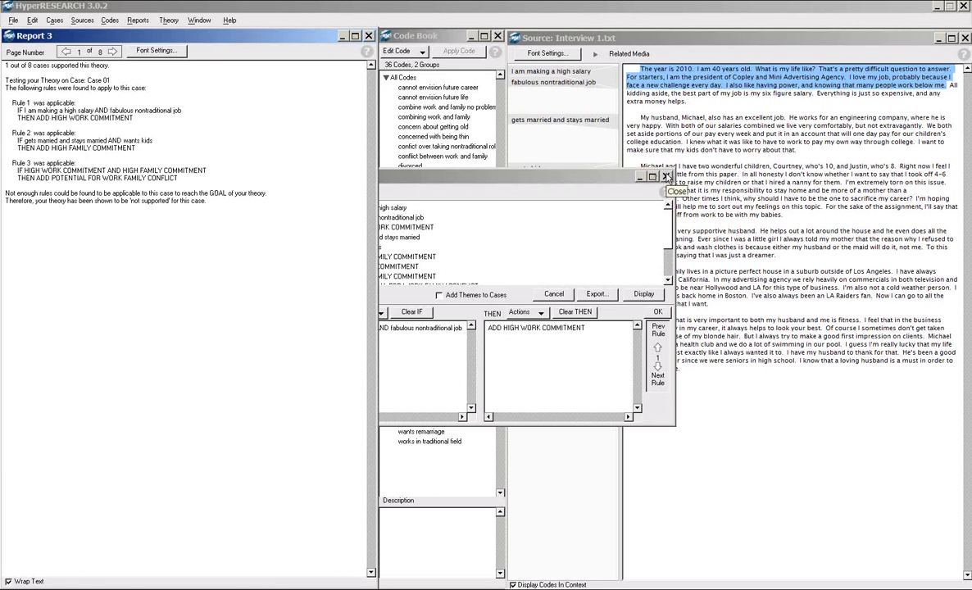
{"action": "left_click", "coordinate": [369, 35]}
{"action": "left_click", "coordinate": [369, 36]}
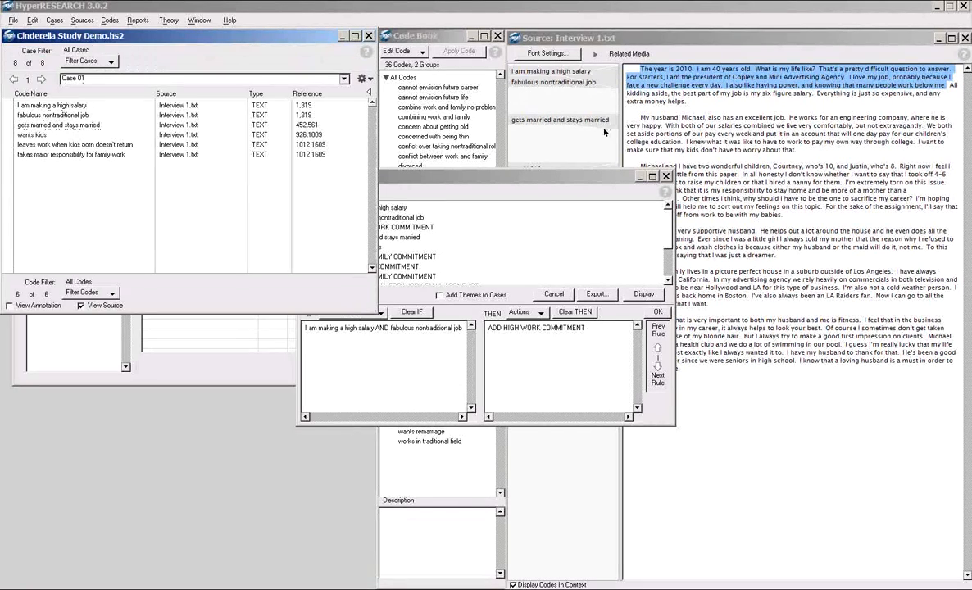
{"action": "left_click", "coordinate": [667, 176]}
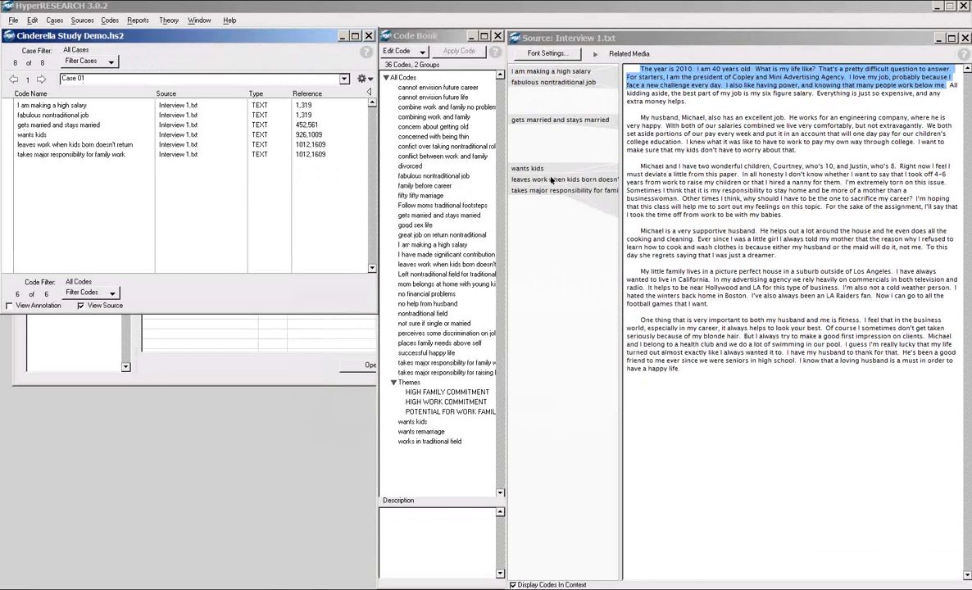
Search all text sources for the term "happy" and close the source search
{"action": "left_click", "coordinate": [164, 372]}
{"action": "left_click_drag", "start_coordinate": [174, 120], "coordinate": [318, 145]}
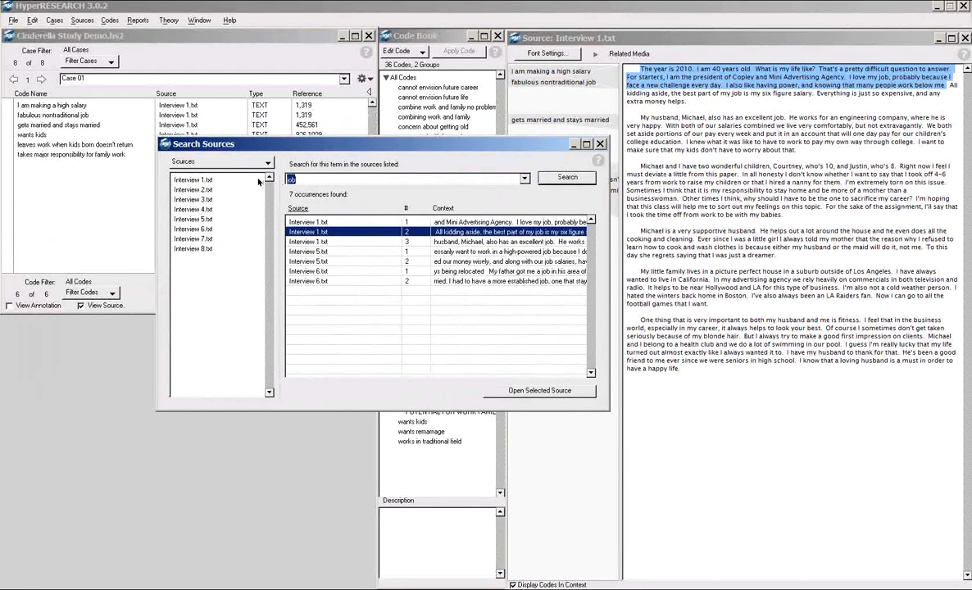
{"action": "type", "text": "happy"}
{"action": "key", "text": "Return"}
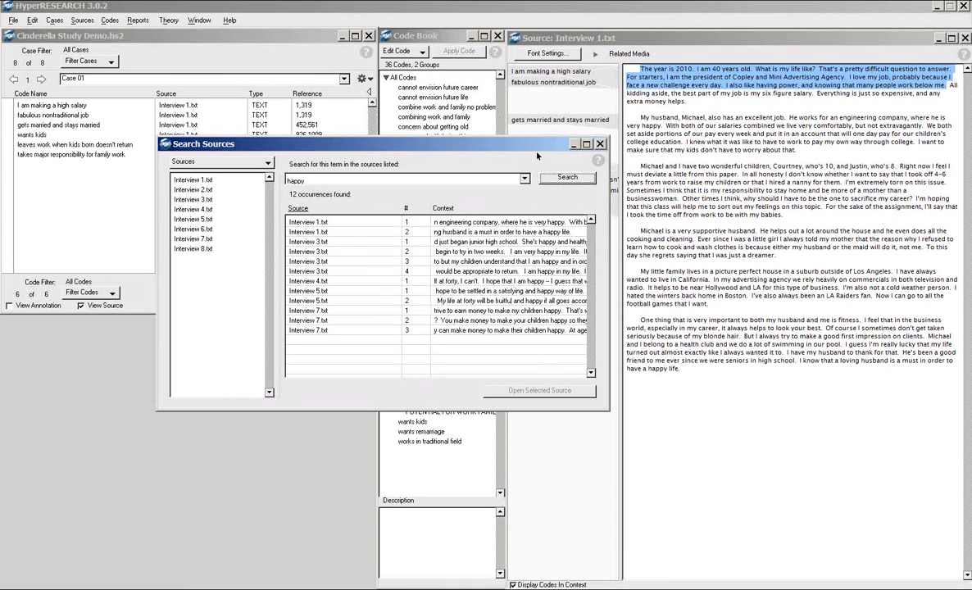
{"action": "left_click", "coordinate": [600, 144]}
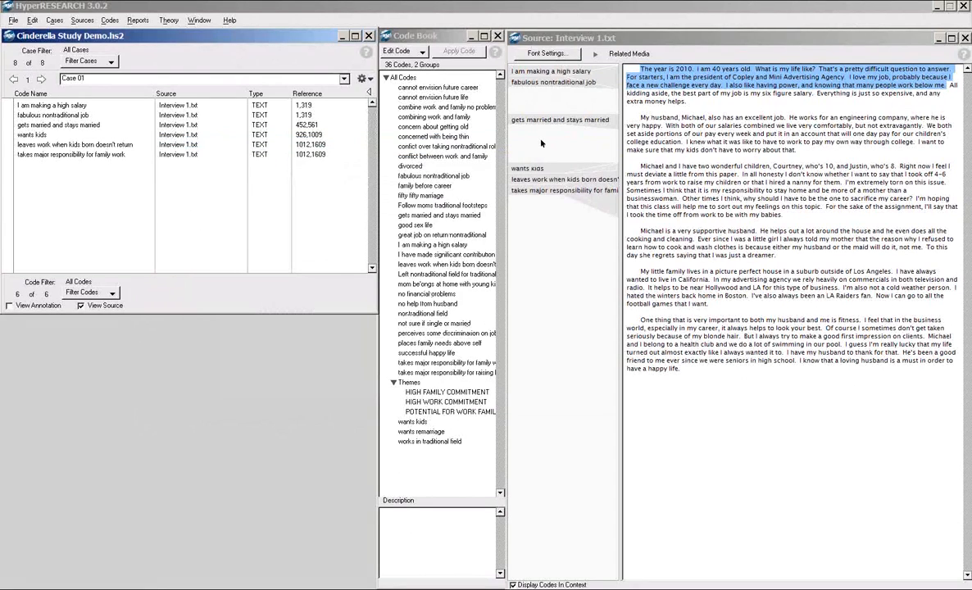
Start an Autocode setup and add "success" and "happy" as its search phrases
{"action": "left_click", "coordinate": [98, 20]}
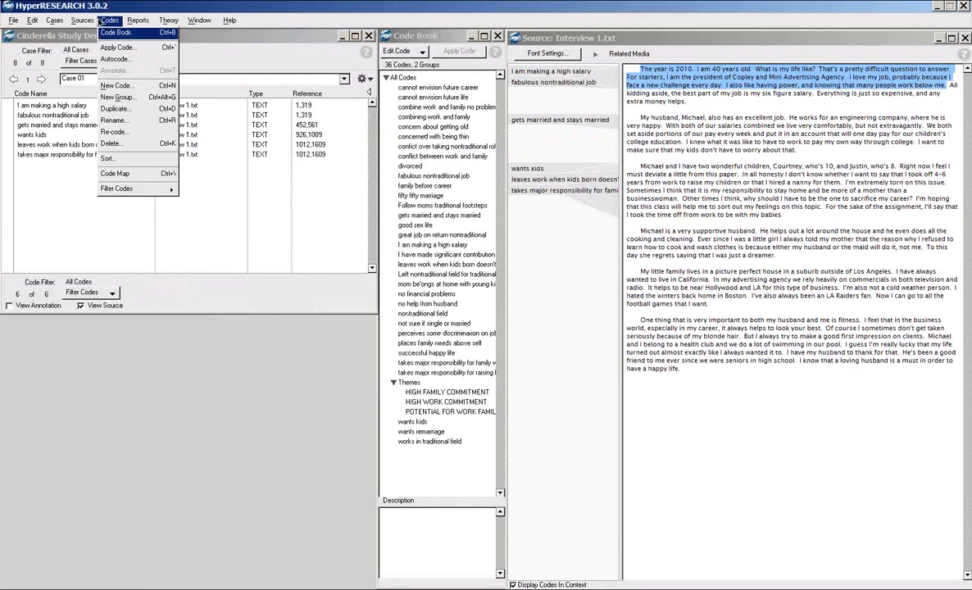
{"action": "left_click", "coordinate": [114, 60]}
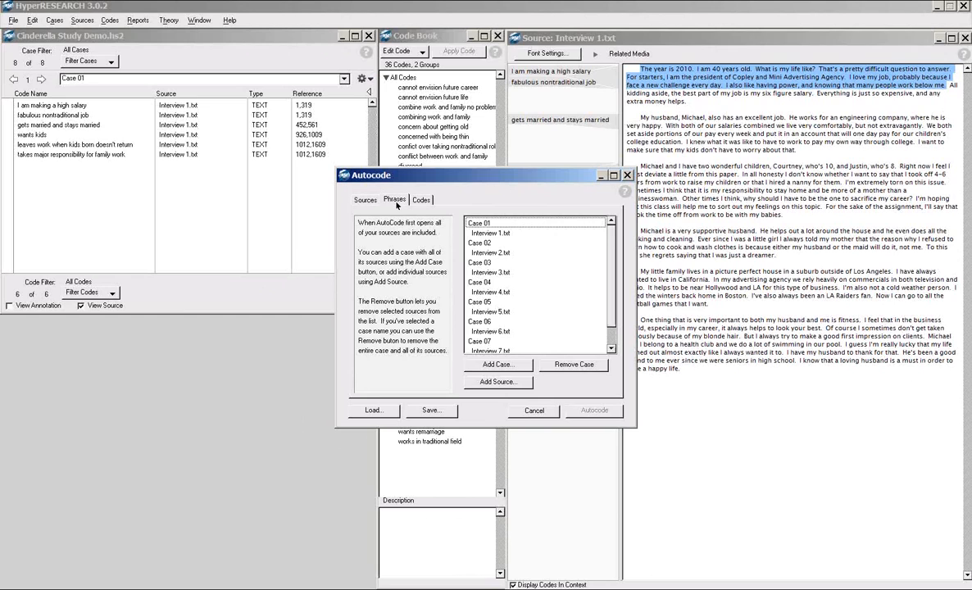
{"action": "left_click", "coordinate": [395, 200]}
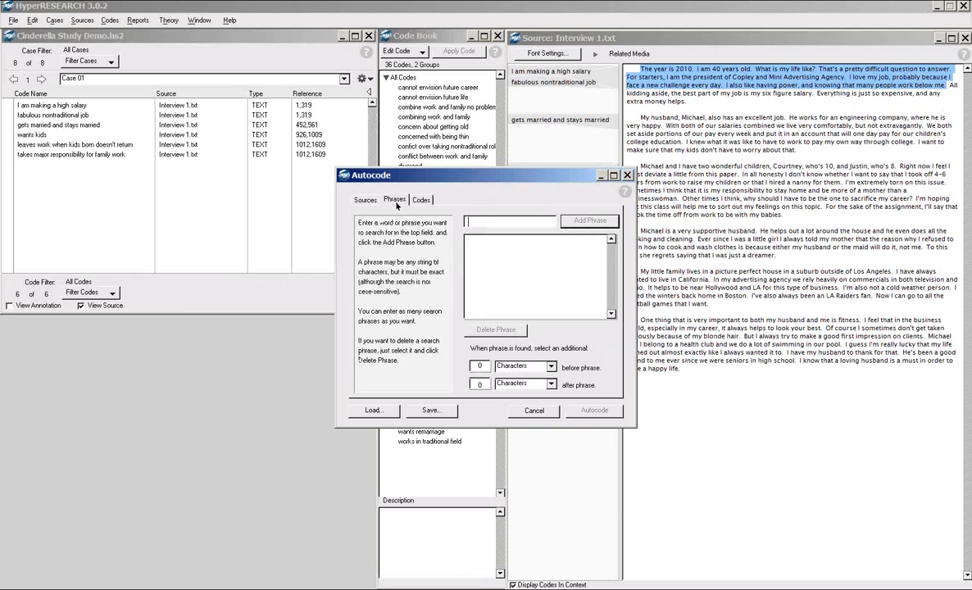
{"action": "left_click", "coordinate": [472, 221]}
{"action": "type", "text": "a"}
{"action": "type", "text": "uce"}
{"action": "key", "text": "BackSpace"}
{"action": "type", "text": "cess"}
{"action": "left_click", "coordinate": [574, 222]}
{"action": "left_click", "coordinate": [469, 222]}
{"action": "type", "text": "happy"}
{"action": "left_click", "coordinate": [571, 222]}
Set Autocode to include 1 additional paragraph before and 1 paragraph after each found phrase
{"action": "left_click", "coordinate": [551, 368]}
{"action": "left_click", "coordinate": [544, 404]}
{"action": "left_click_drag", "start_coordinate": [477, 366], "coordinate": [489, 365]}
{"action": "type", "text": "1"}
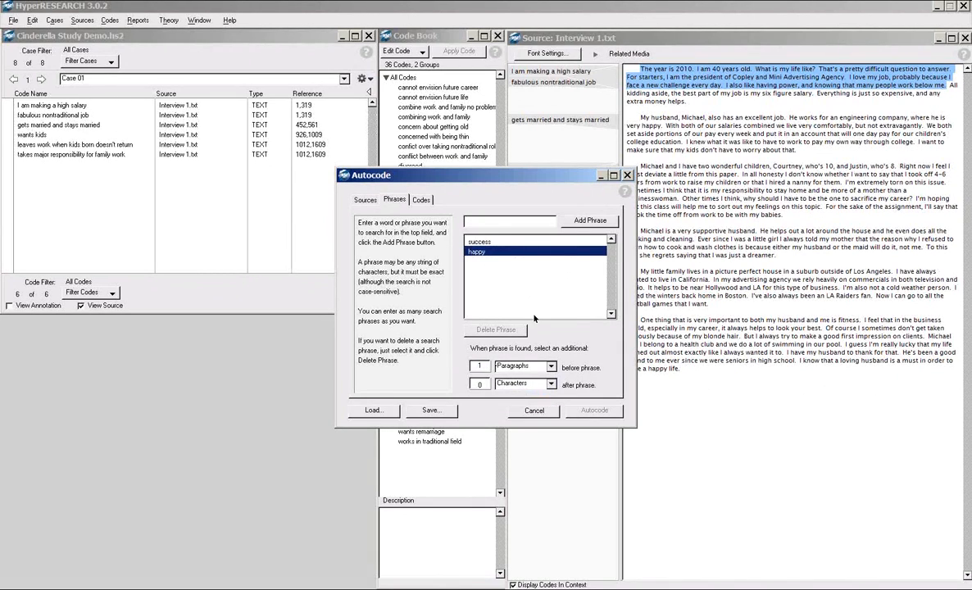
{"action": "left_click", "coordinate": [551, 384]}
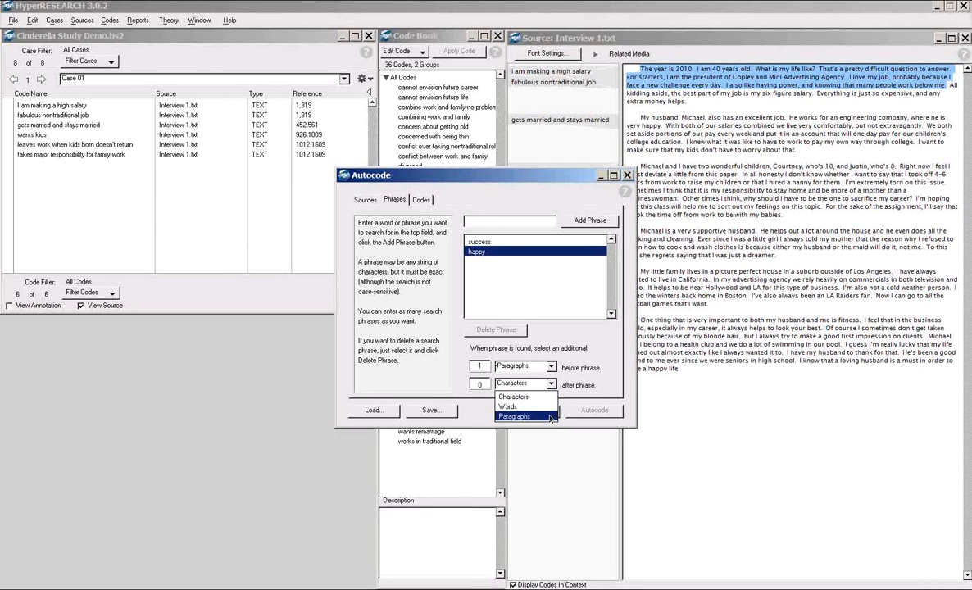
{"action": "left_click", "coordinate": [551, 417]}
{"action": "double_click", "coordinate": [482, 384]}
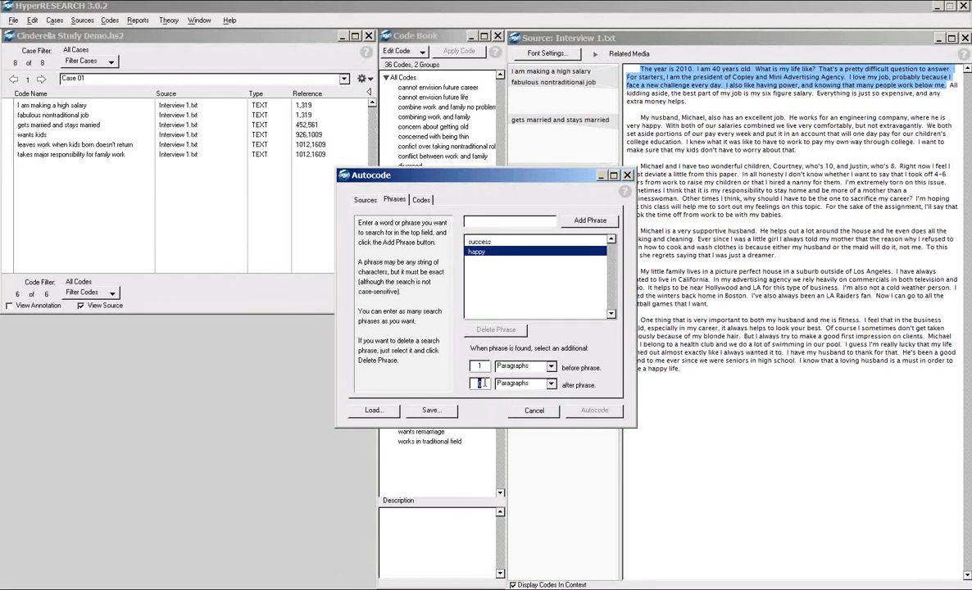
{"action": "type", "text": "1"}
Create a new code named "Potentially Successful Life" and add it as the code Autocode applies
{"action": "left_click", "coordinate": [421, 199]}
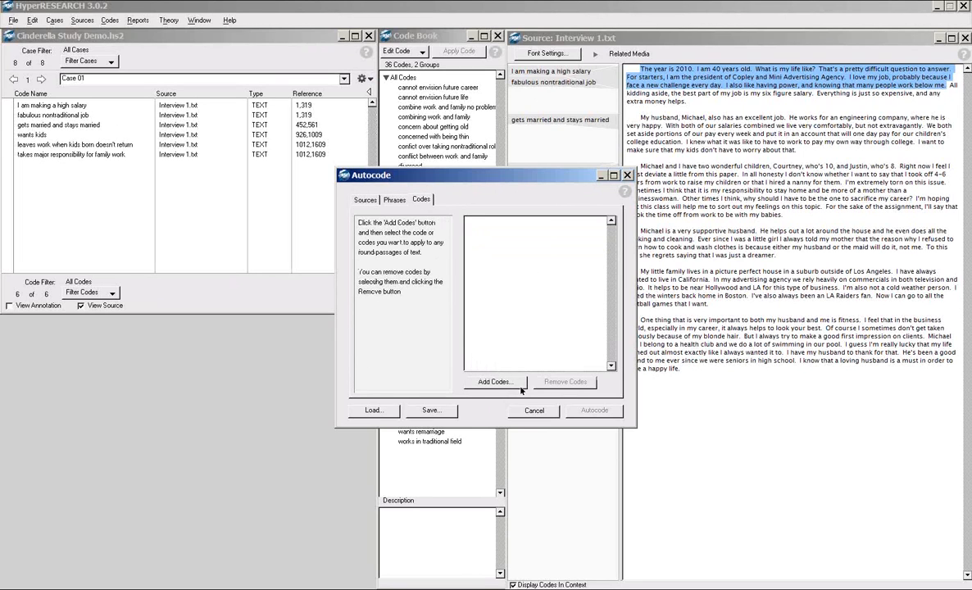
{"action": "left_click", "coordinate": [493, 382]}
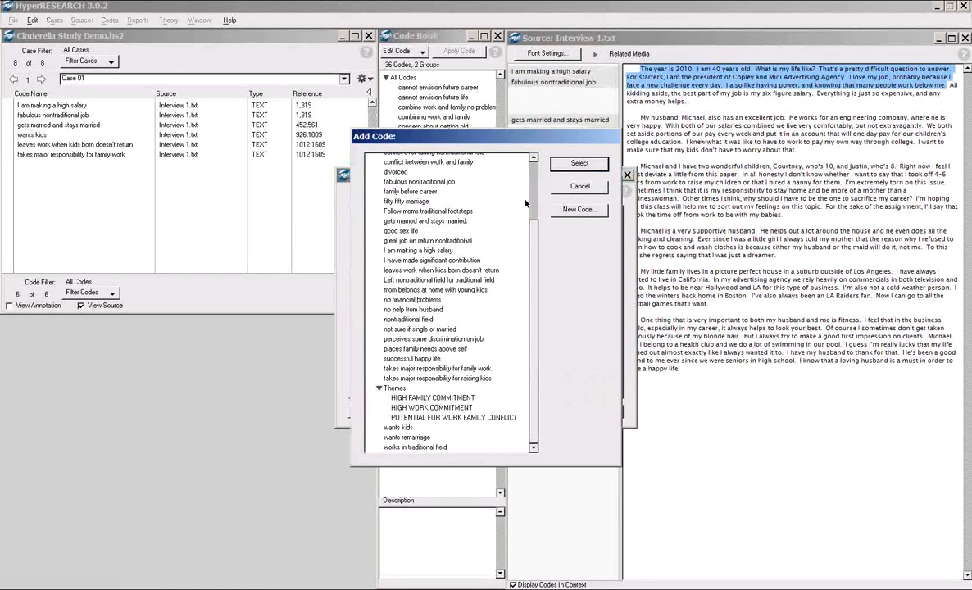
{"action": "left_click", "coordinate": [578, 209]}
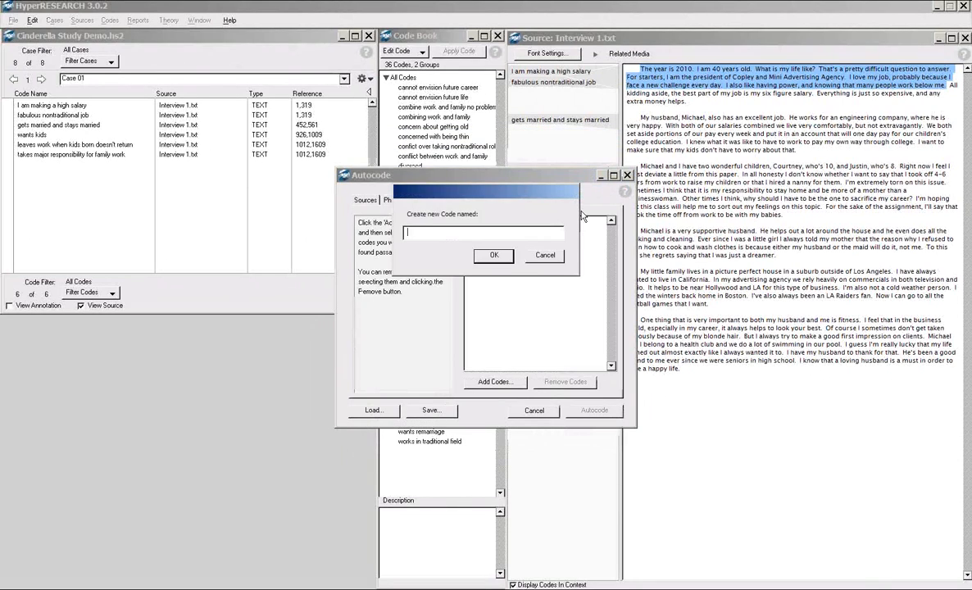
{"action": "type", "text": "Potentially Successfu"}
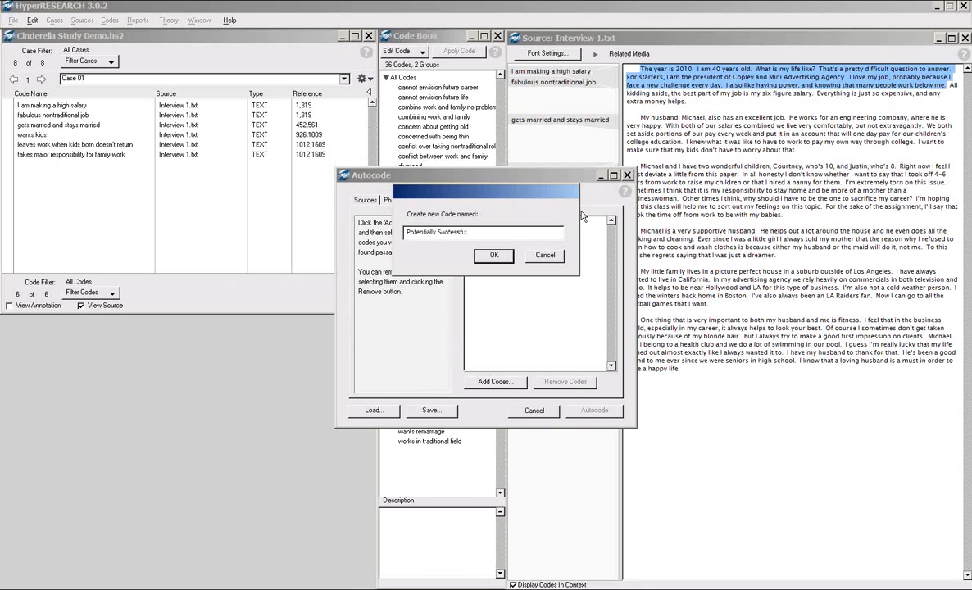
{"action": "type", "text": "l Life"}
{"action": "left_click", "coordinate": [489, 257]}
{"action": "left_click", "coordinate": [493, 257]}
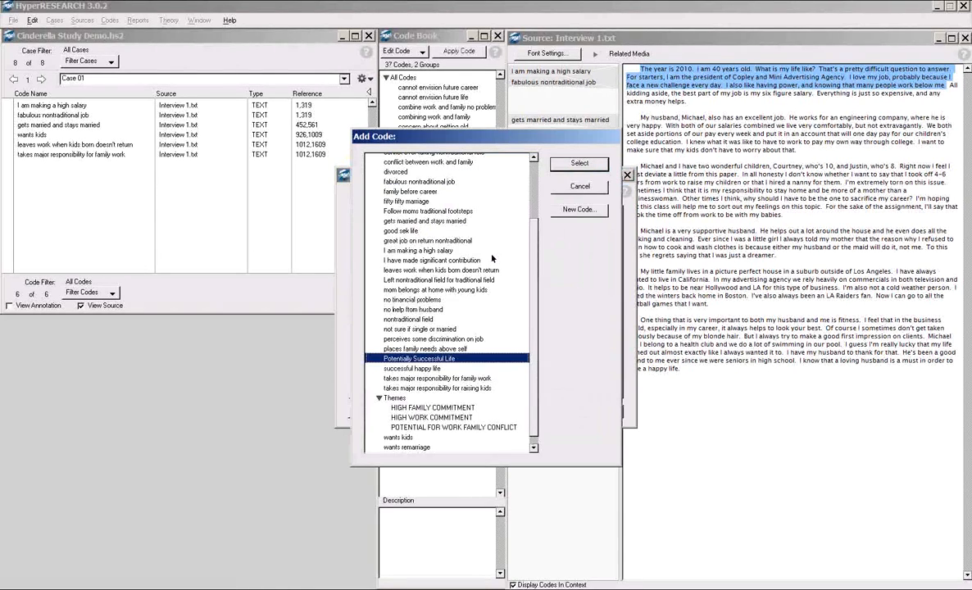
{"action": "left_click", "coordinate": [567, 162]}
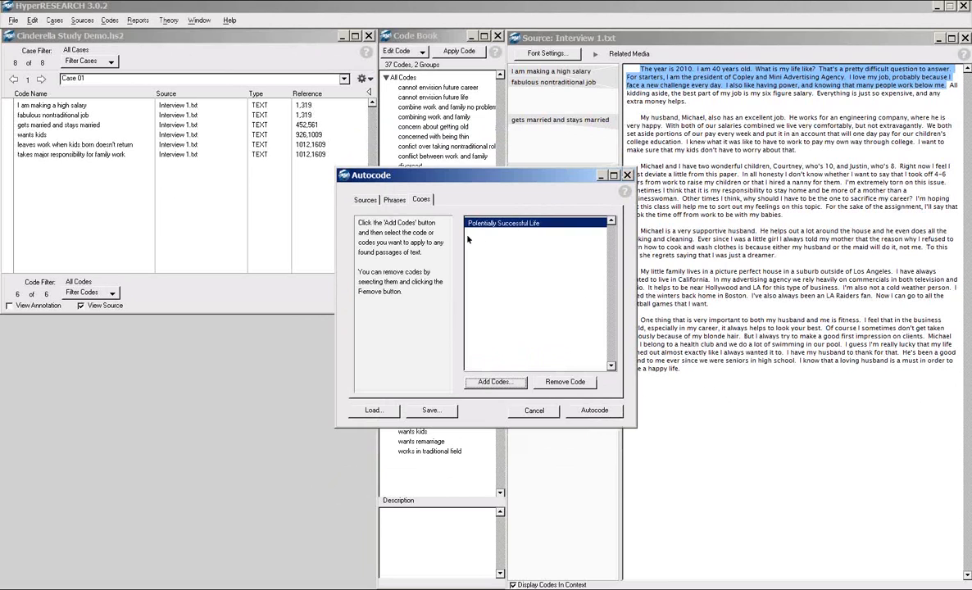
Review the Autocode phrases and codes, run the autocoding, and close the Autocode window
{"action": "left_click", "coordinate": [396, 200]}
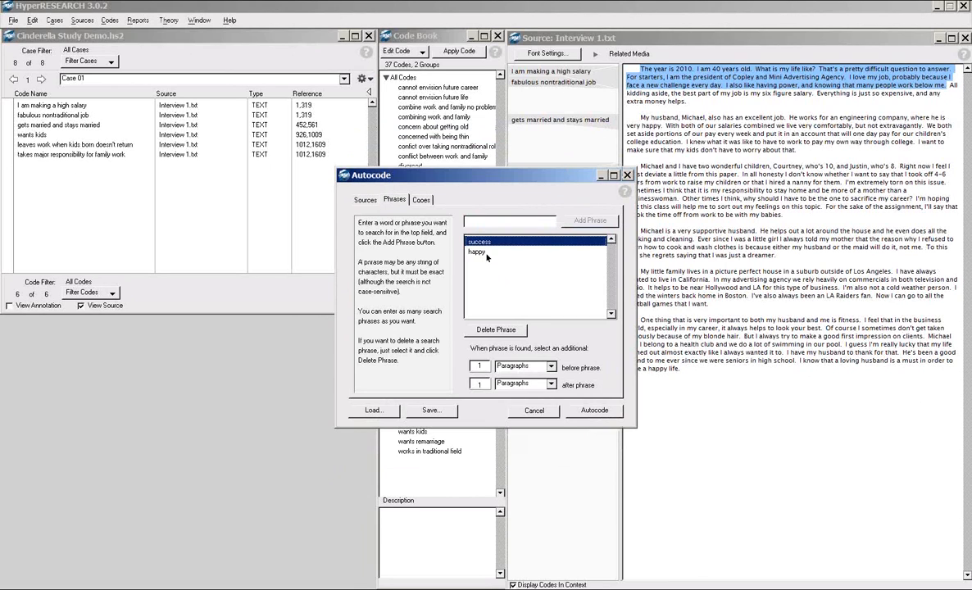
{"action": "left_click", "coordinate": [420, 201]}
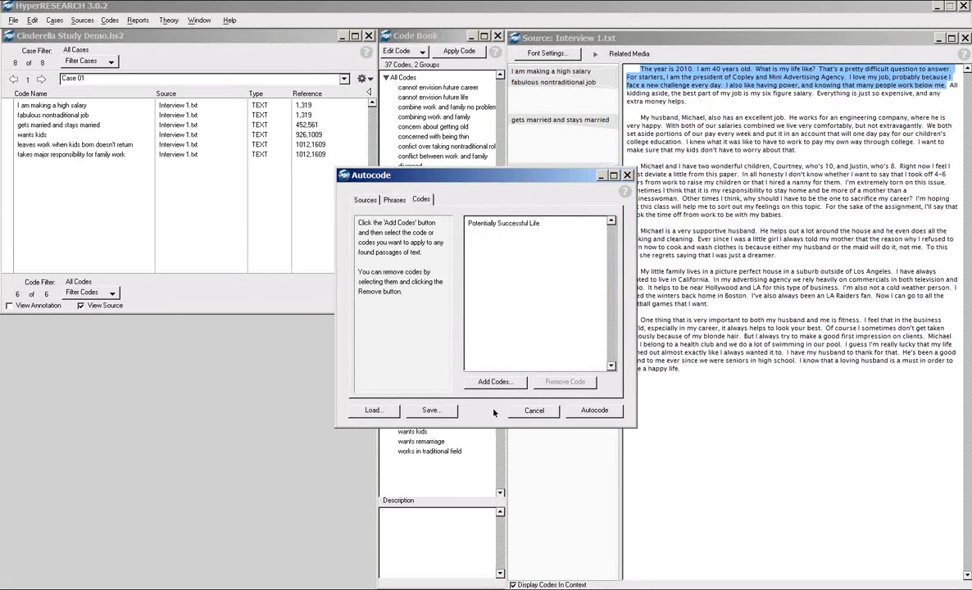
{"action": "left_click", "coordinate": [594, 411]}
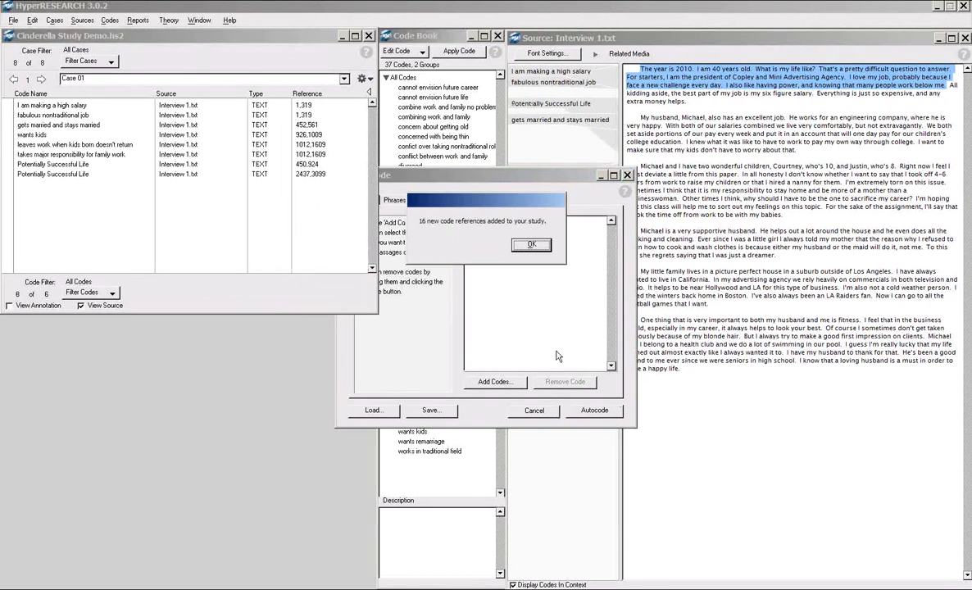
{"action": "left_click", "coordinate": [541, 246]}
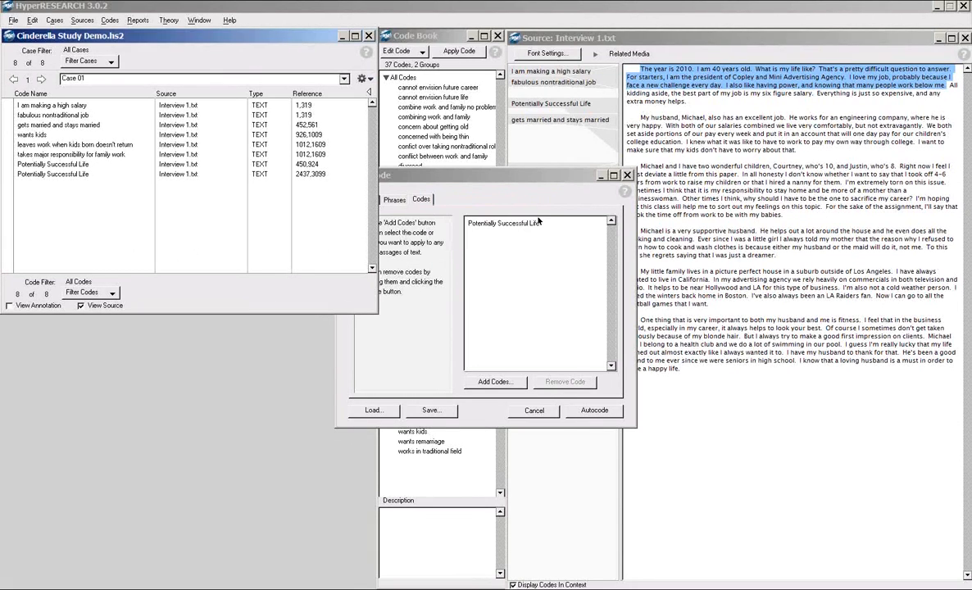
{"action": "left_click", "coordinate": [628, 176]}
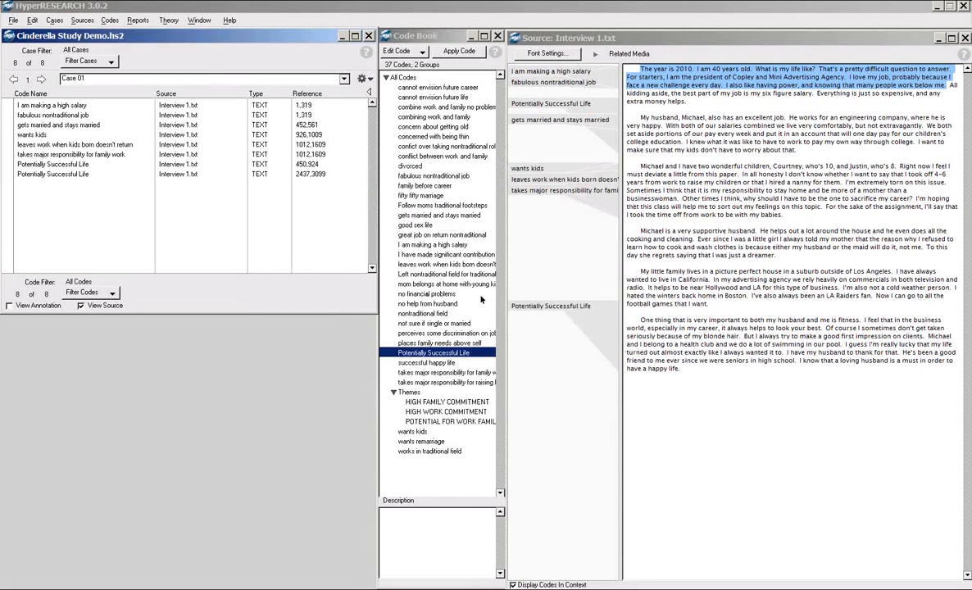
Show the source passage of the first Potentially Successful Life reference in Case 01 and reposition the Interview 1.txt window beside the study window
{"action": "left_click", "coordinate": [43, 164]}
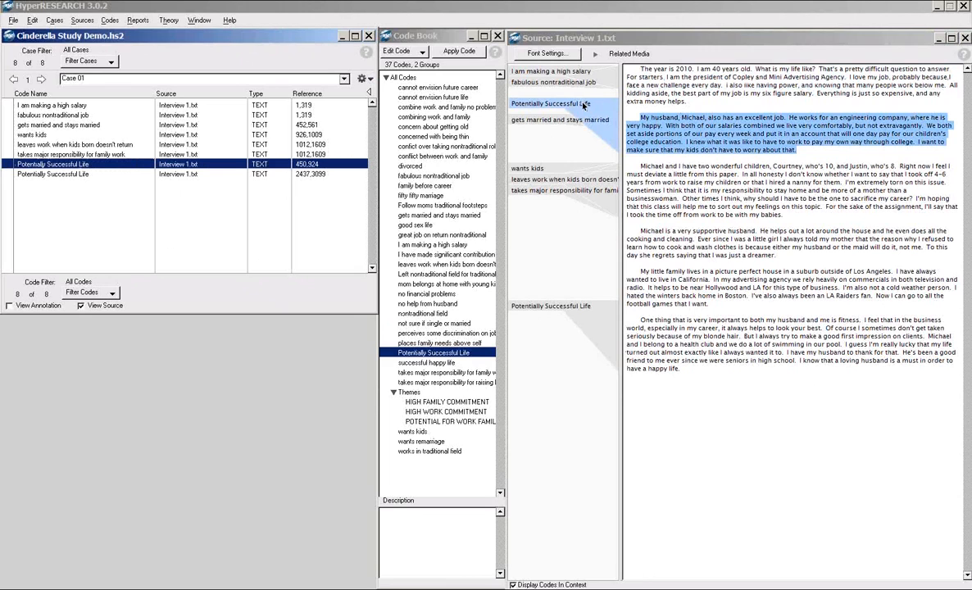
{"action": "left_click", "coordinate": [668, 38]}
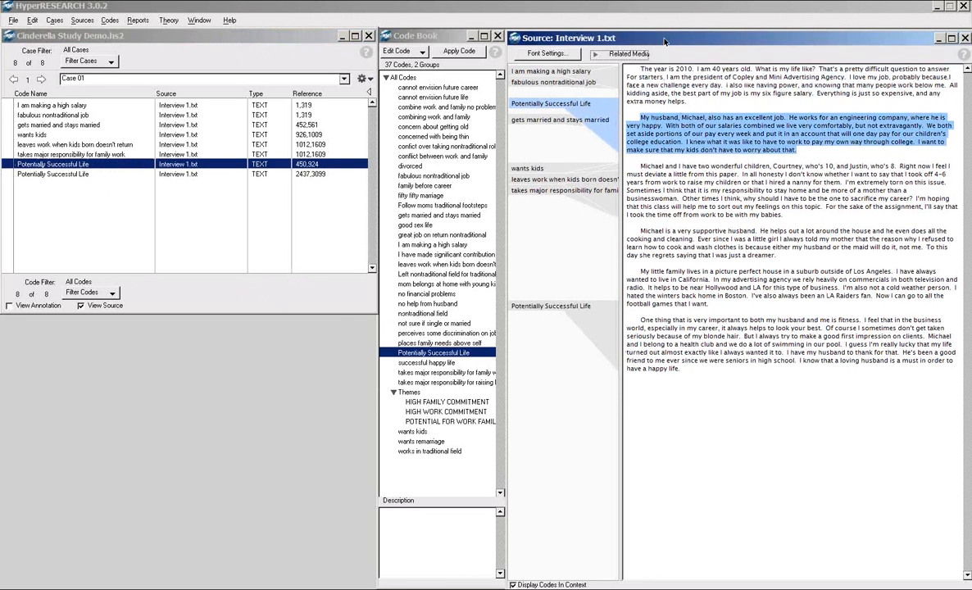
{"action": "left_click_drag", "start_coordinate": [667, 39], "coordinate": [483, 36]}
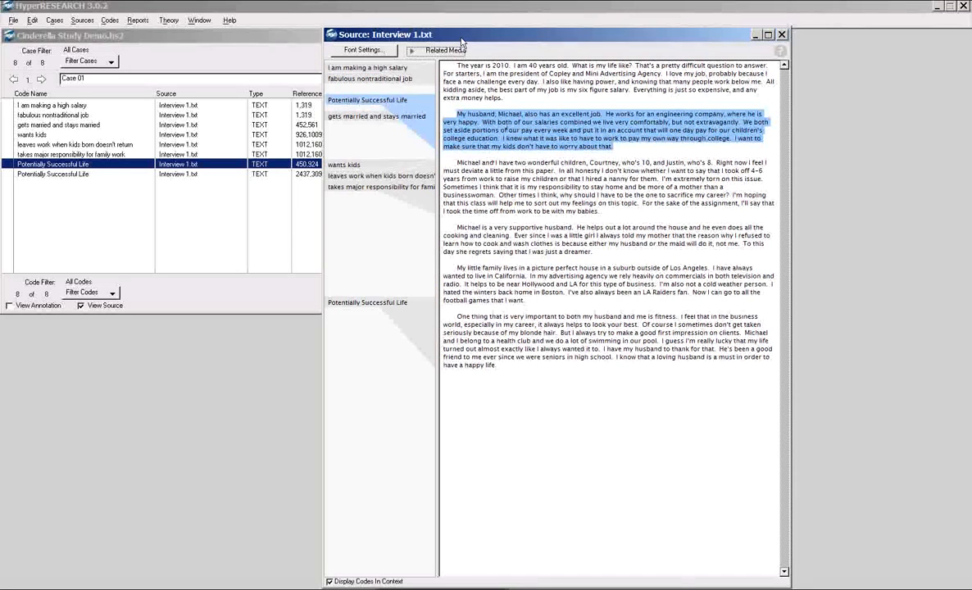
{"action": "left_click_drag", "start_coordinate": [428, 36], "coordinate": [506, 43]}
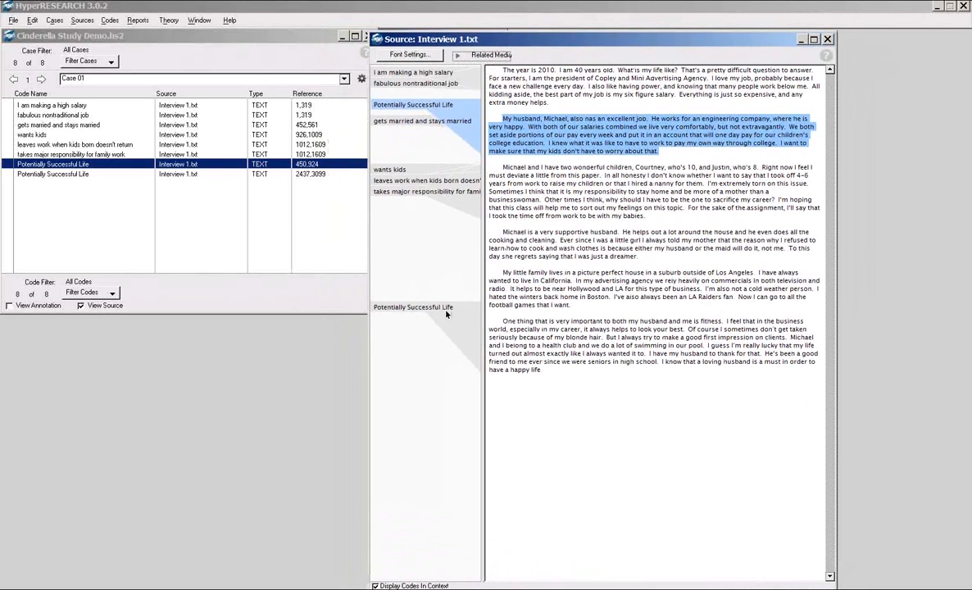
Re-code the second Potentially Successful Life reference in Case 01 as "successful happy life" for the current case only
{"action": "left_click", "coordinate": [93, 174]}
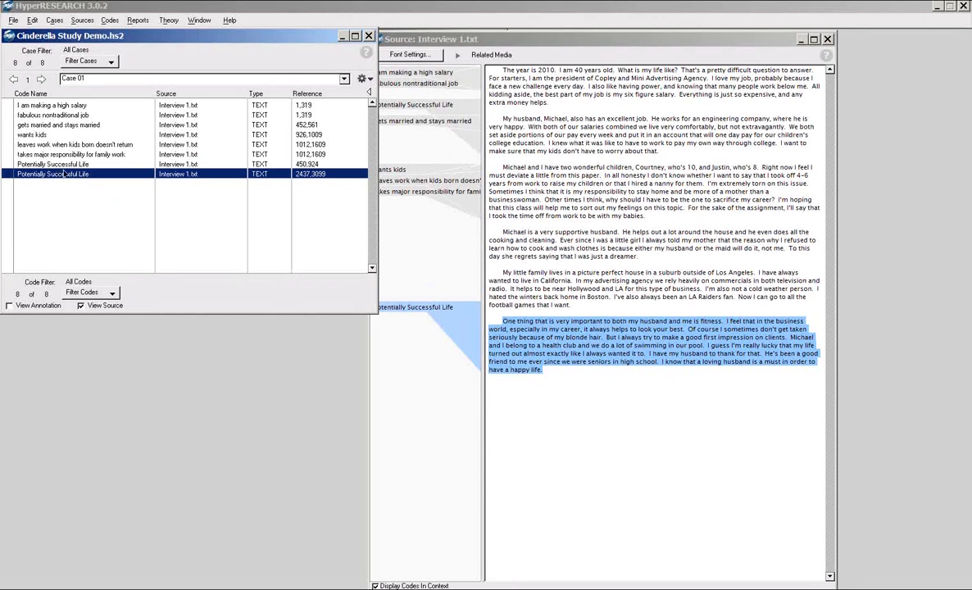
{"action": "left_click", "coordinate": [109, 21]}
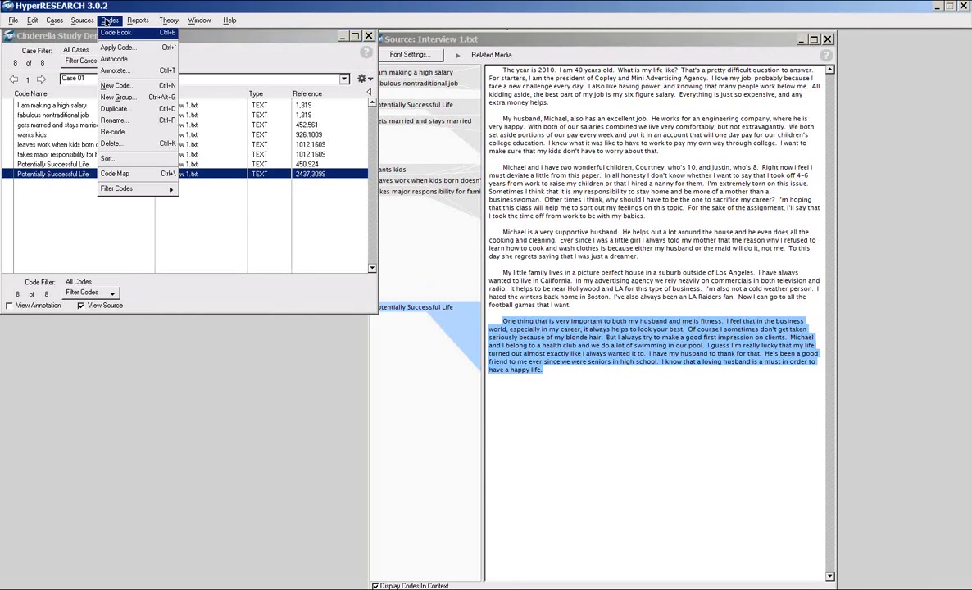
{"action": "left_click", "coordinate": [115, 133]}
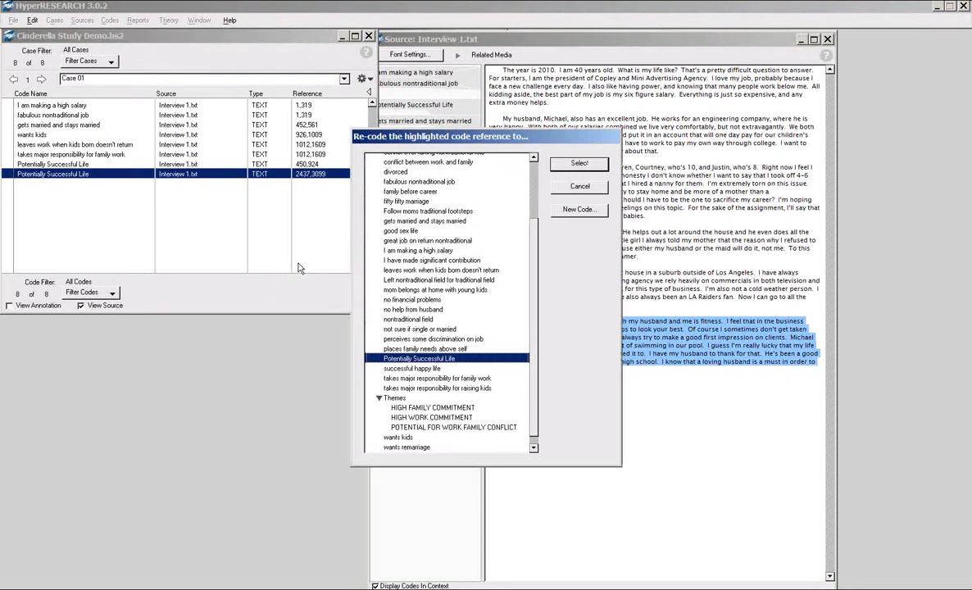
{"action": "left_click", "coordinate": [427, 370]}
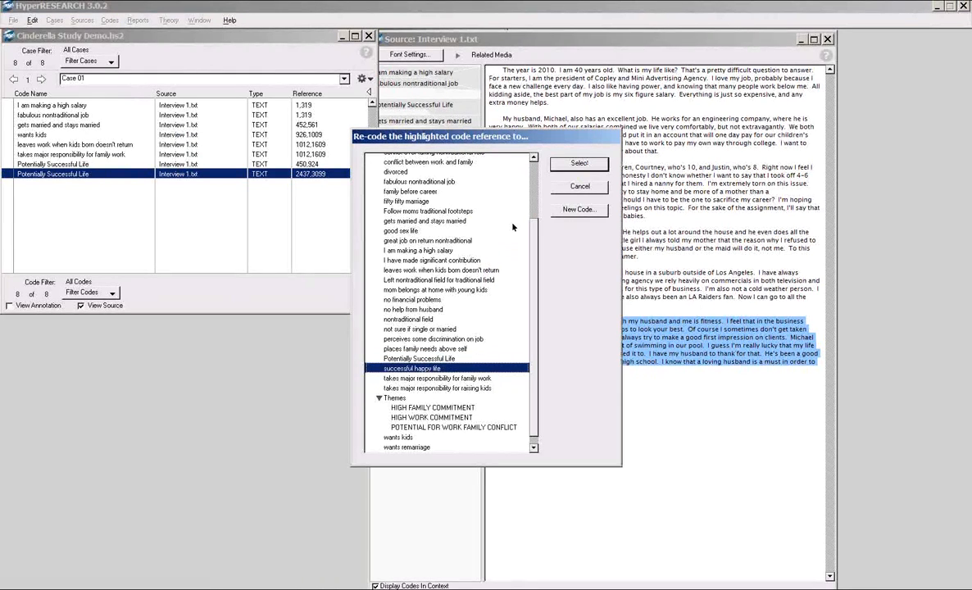
{"action": "left_click", "coordinate": [557, 165]}
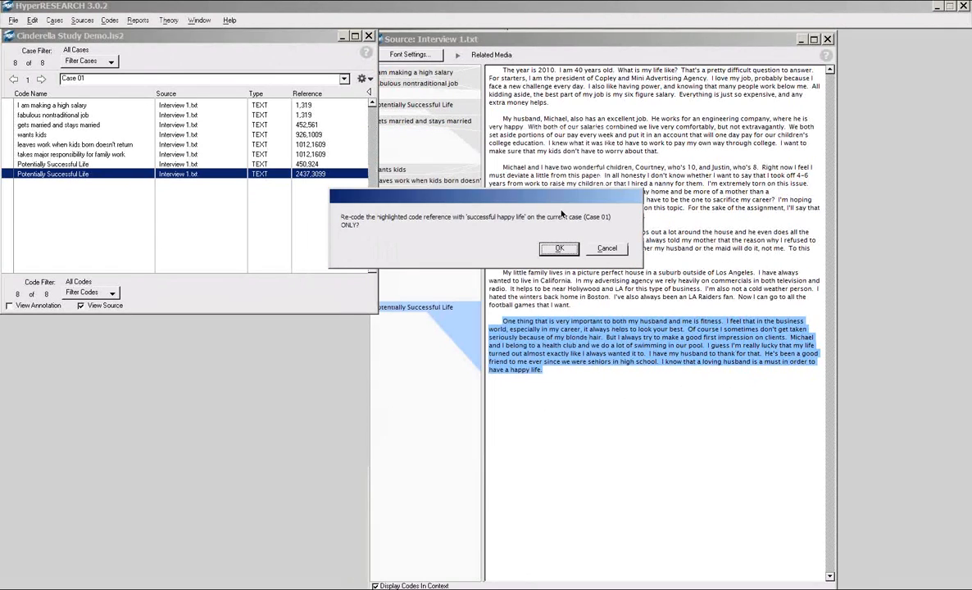
{"action": "left_click", "coordinate": [560, 249]}
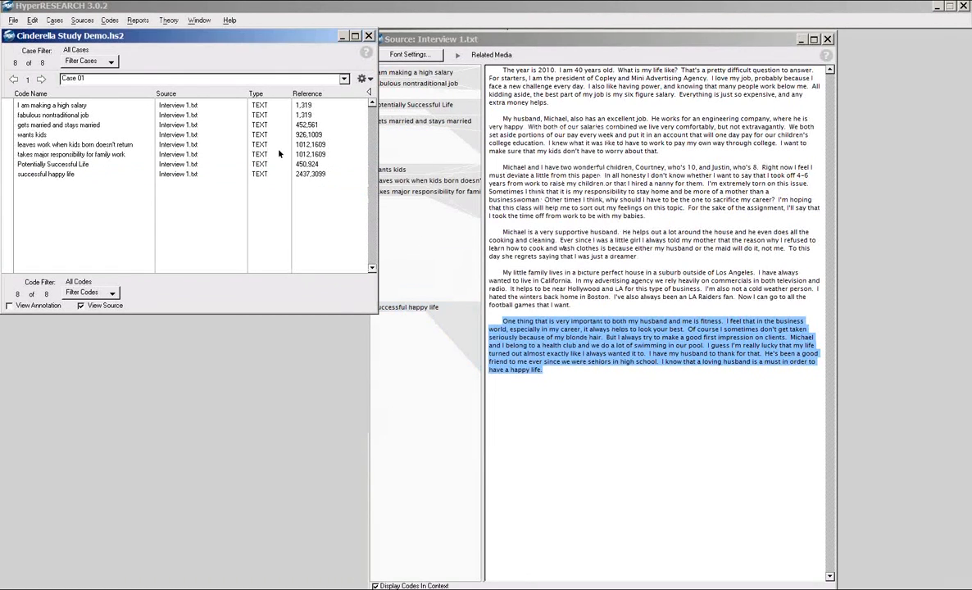
Open the saved theory settings "Hypothesis added rule.hhp" and display the theory's results report
{"action": "left_click", "coordinate": [168, 22]}
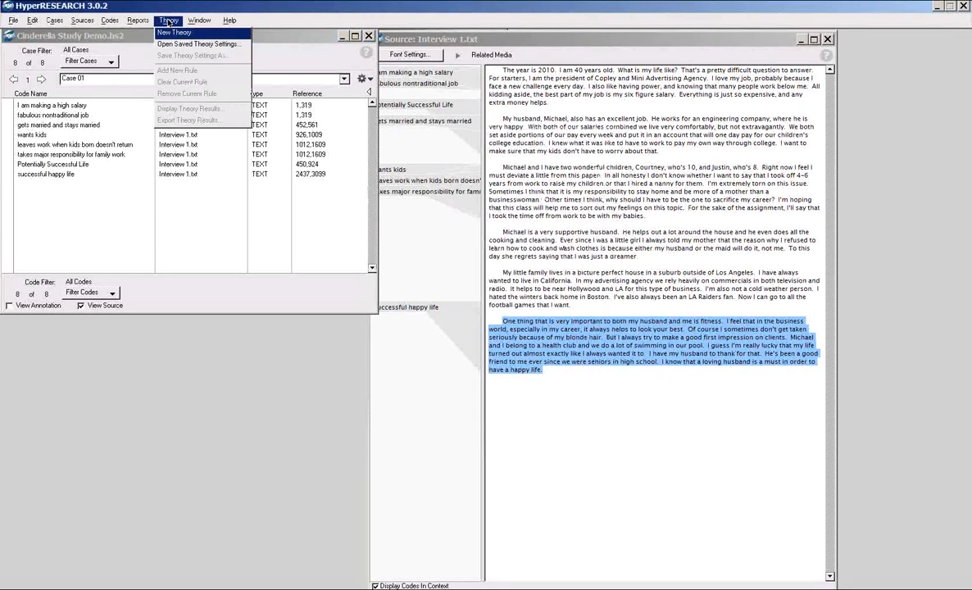
{"action": "left_click", "coordinate": [173, 43]}
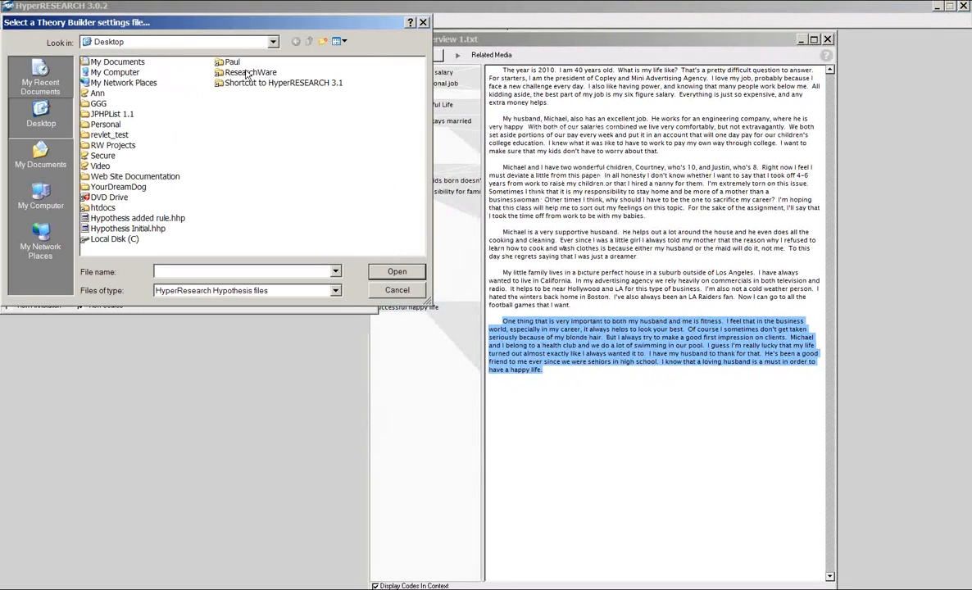
{"action": "double_click", "coordinate": [106, 215]}
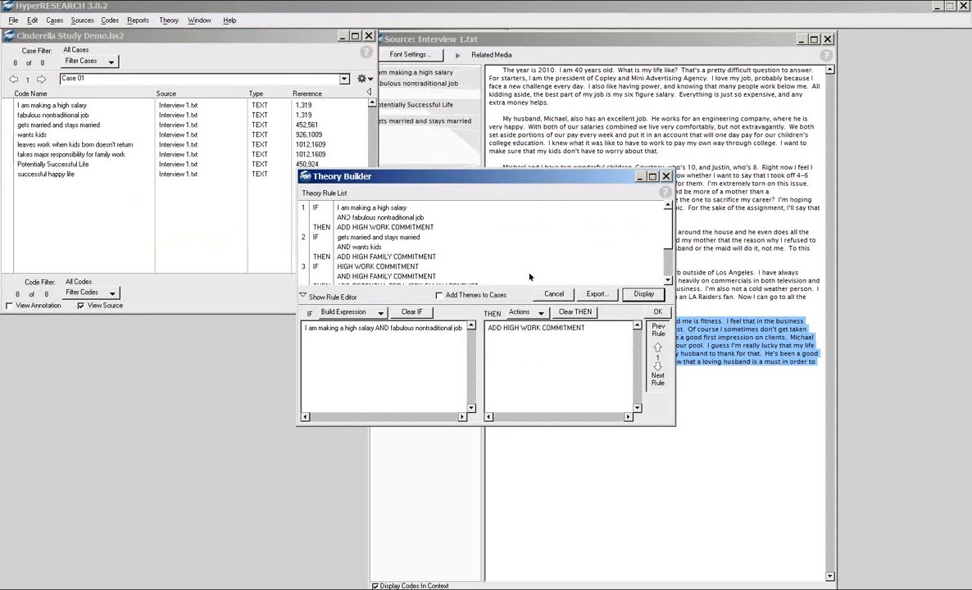
{"action": "left_click", "coordinate": [637, 295]}
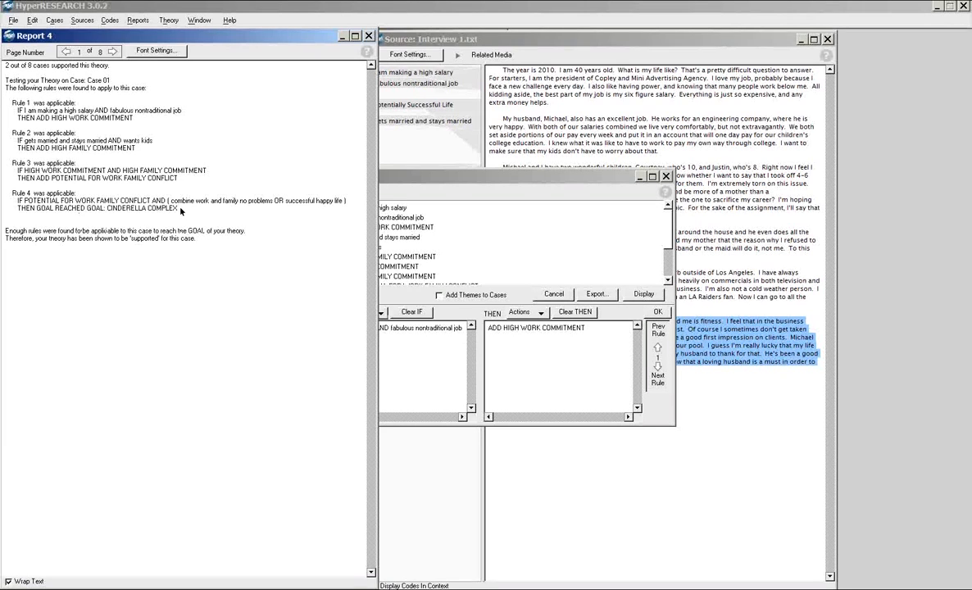
Page through the theory report's case results, then close the report and the Theory Builder
{"action": "left_click", "coordinate": [113, 52]}
{"action": "left_click", "coordinate": [112, 52]}
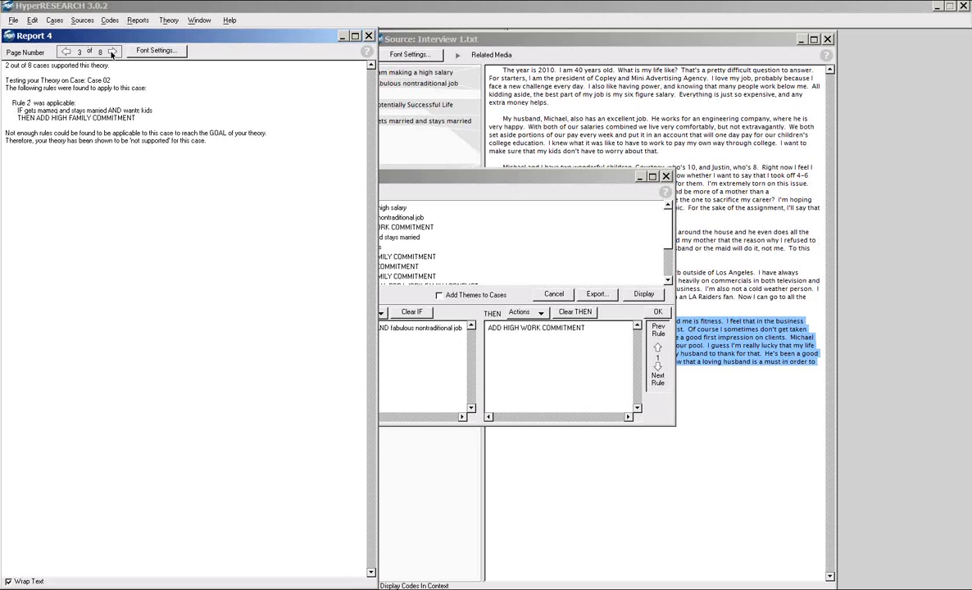
{"action": "left_click", "coordinate": [113, 52]}
{"action": "left_click", "coordinate": [113, 51]}
{"action": "left_click", "coordinate": [112, 52]}
{"action": "left_click", "coordinate": [344, 36]}
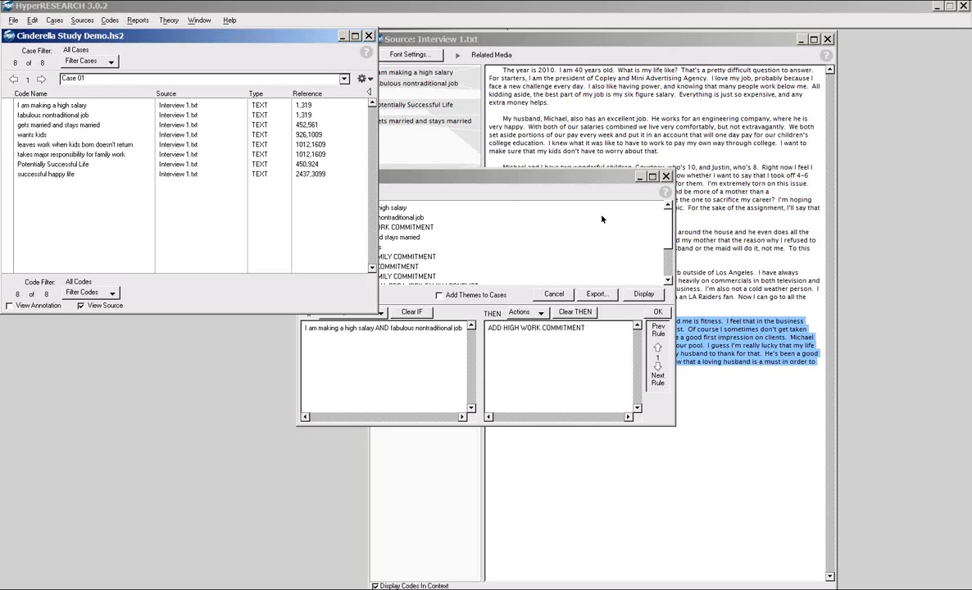
{"action": "left_click", "coordinate": [667, 177]}
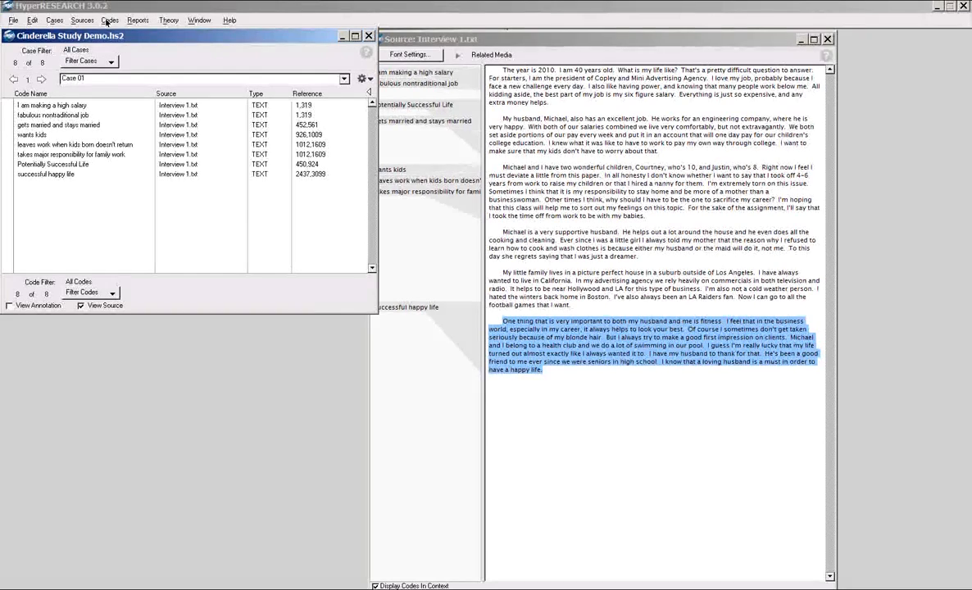
{"action": "left_click", "coordinate": [80, 21]}
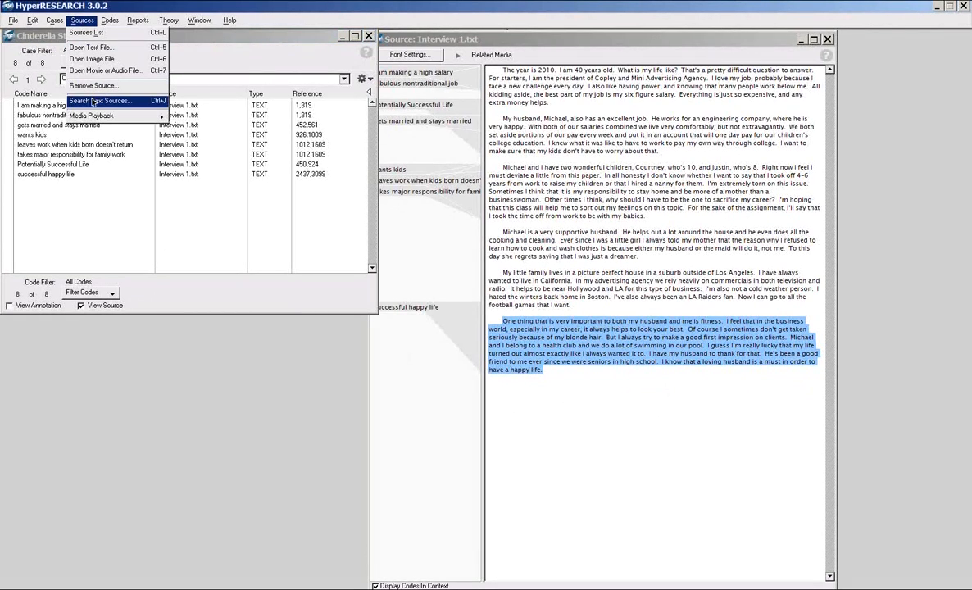
{"action": "mouse_move", "coordinate": [108, 23]}
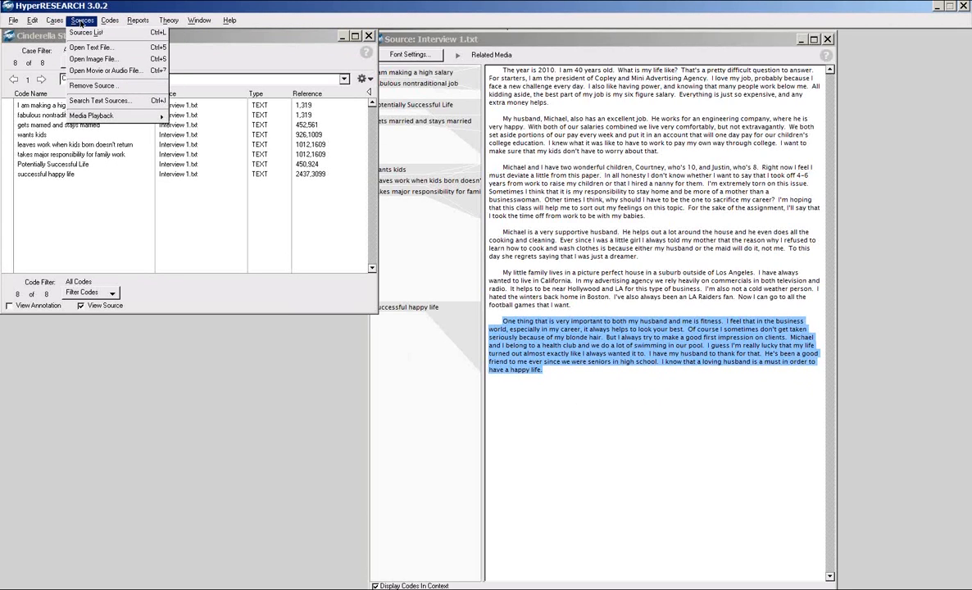
{"action": "left_click", "coordinate": [77, 21]}
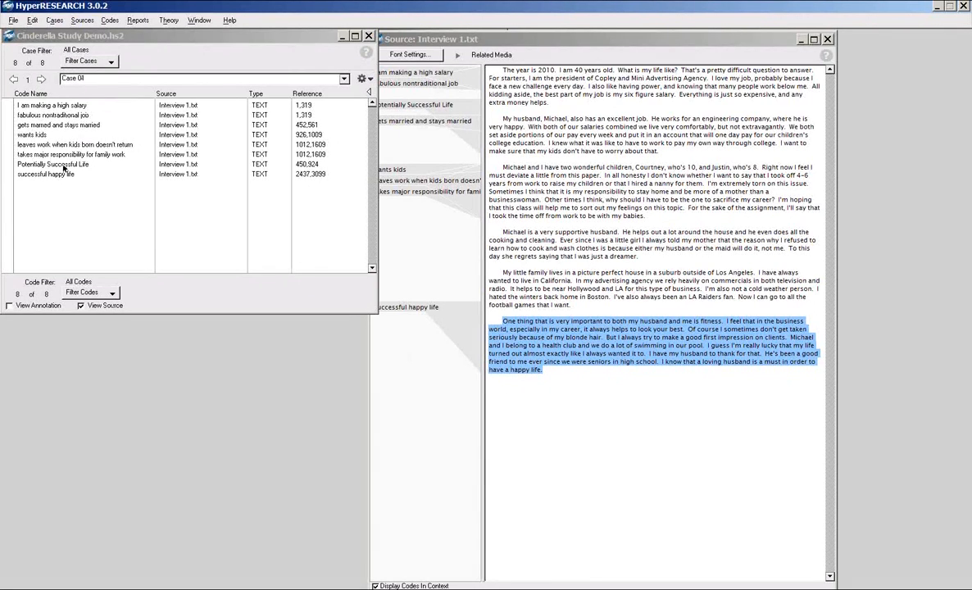
Filter the codes by name to show only Potentially Successful Life and go to Case 02
{"action": "left_click", "coordinate": [110, 293]}
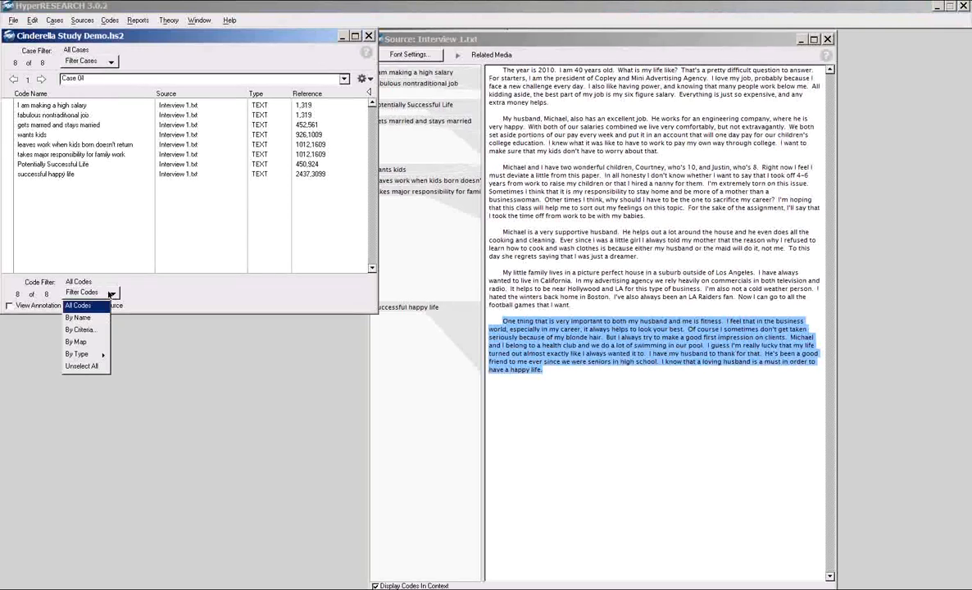
{"action": "left_click", "coordinate": [78, 317]}
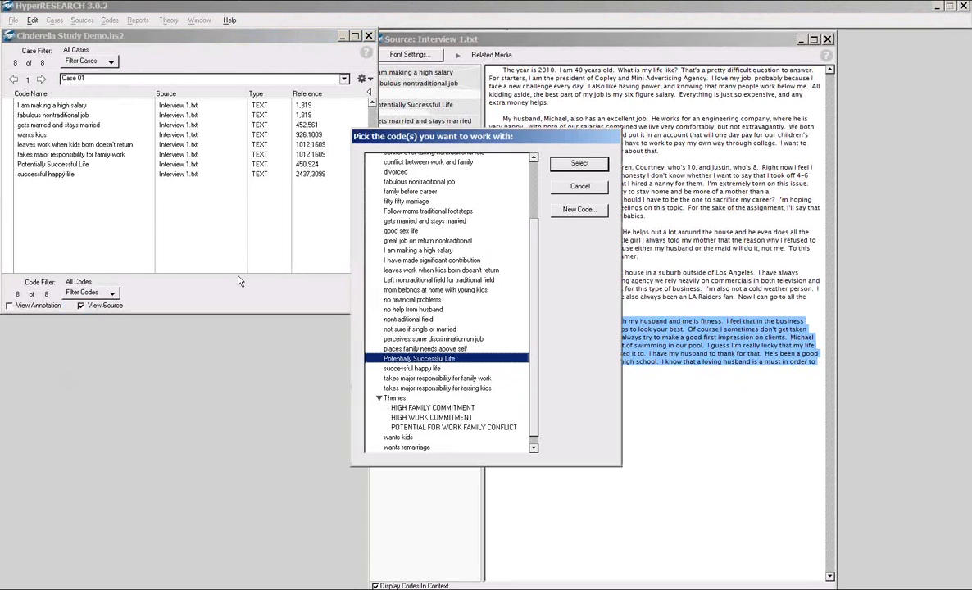
{"action": "double_click", "coordinate": [429, 361]}
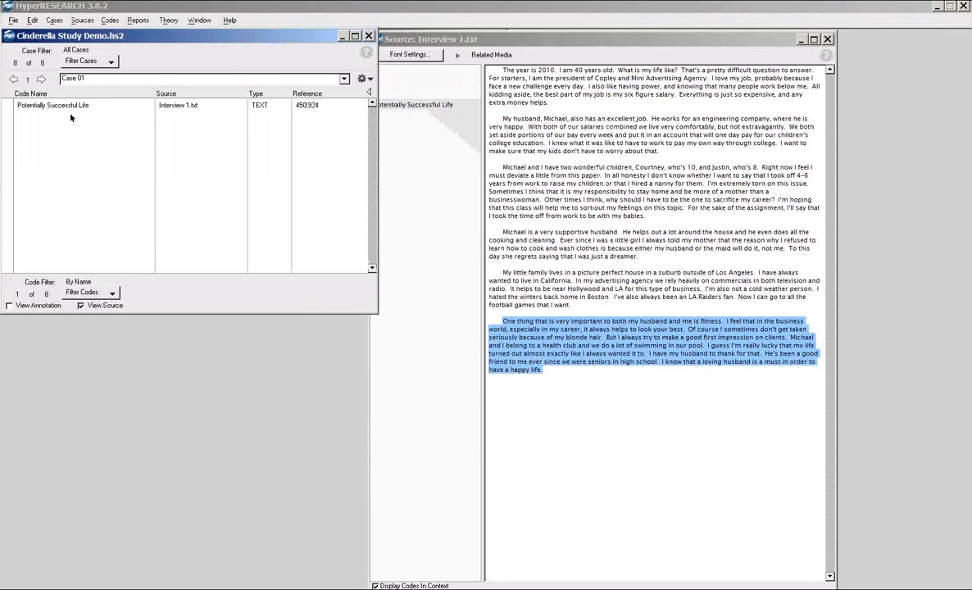
{"action": "left_click", "coordinate": [41, 80]}
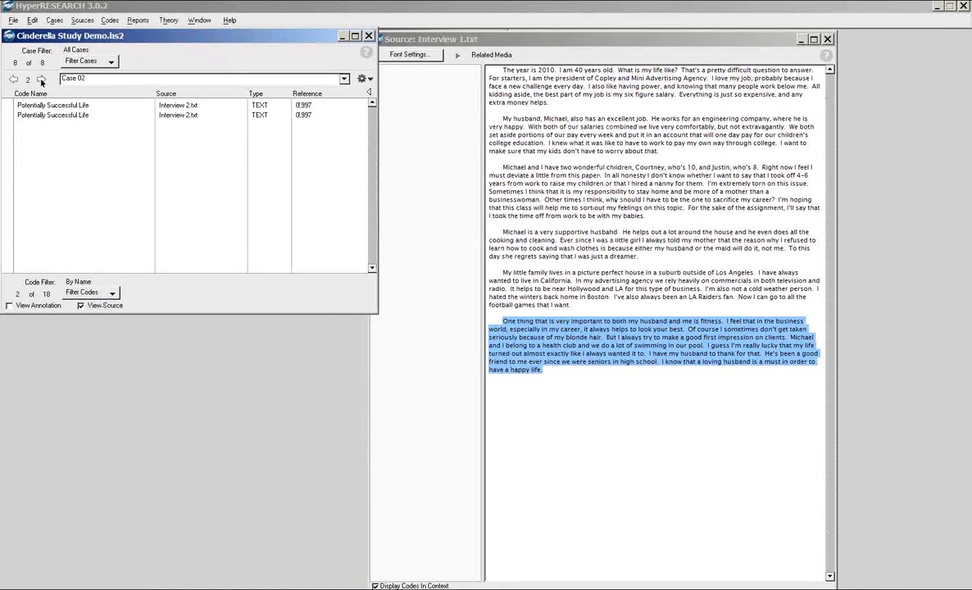
Examine the source passages behind the Potentially Successful Life references in Case 03 and Case 02
{"action": "left_click", "coordinate": [41, 80]}
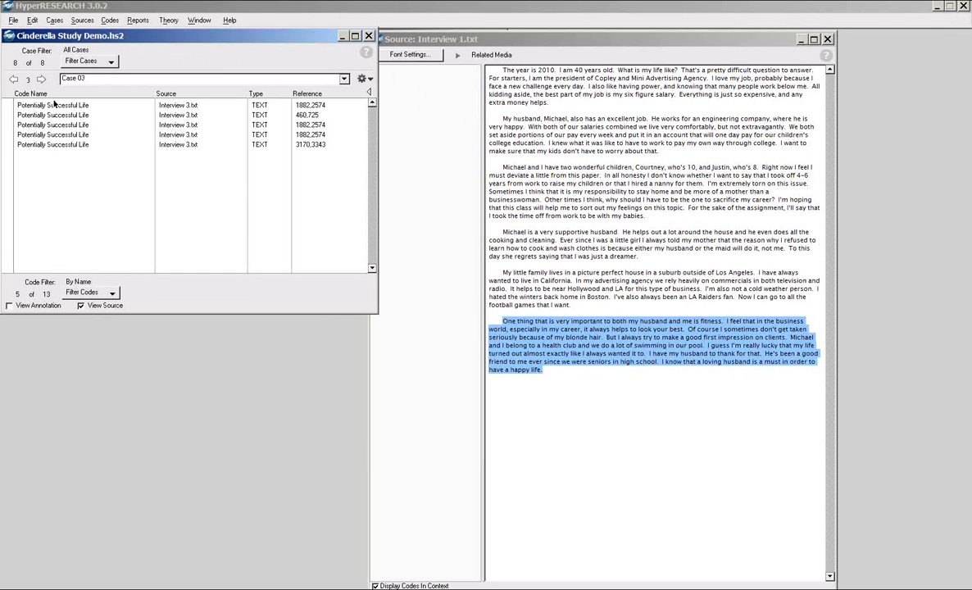
{"action": "left_click", "coordinate": [53, 105]}
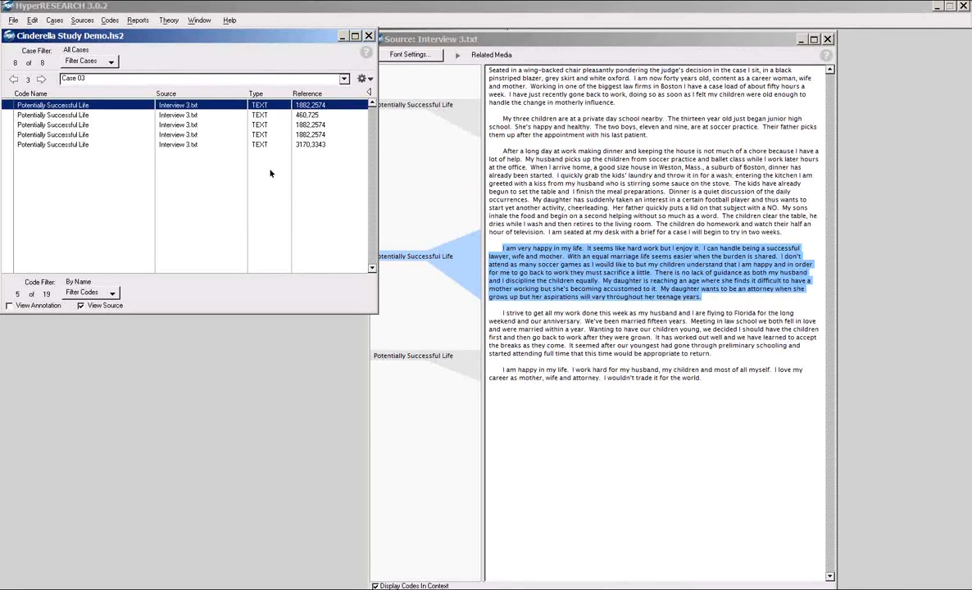
{"action": "left_click", "coordinate": [79, 115]}
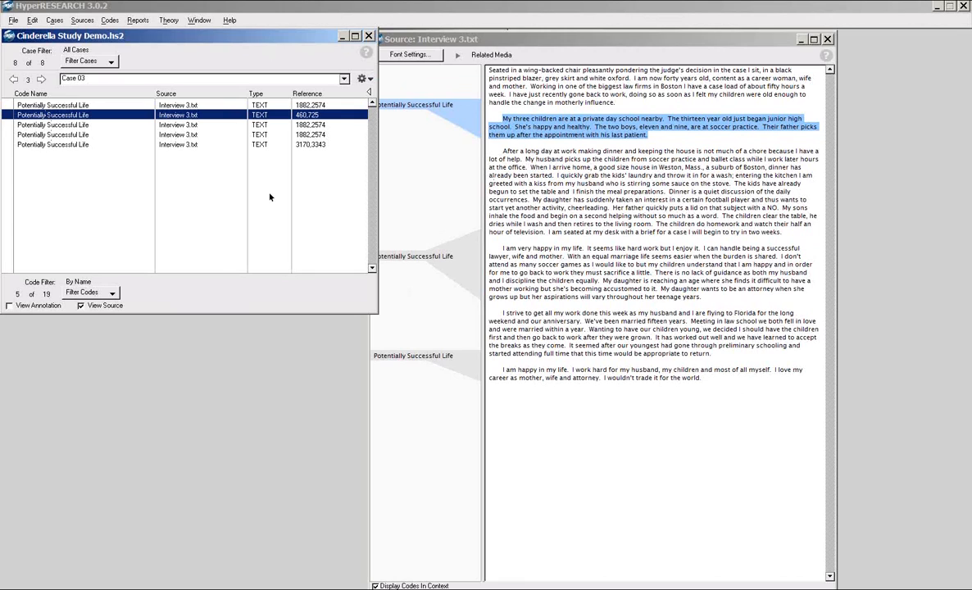
{"action": "left_click", "coordinate": [58, 126]}
{"action": "left_click", "coordinate": [58, 132]}
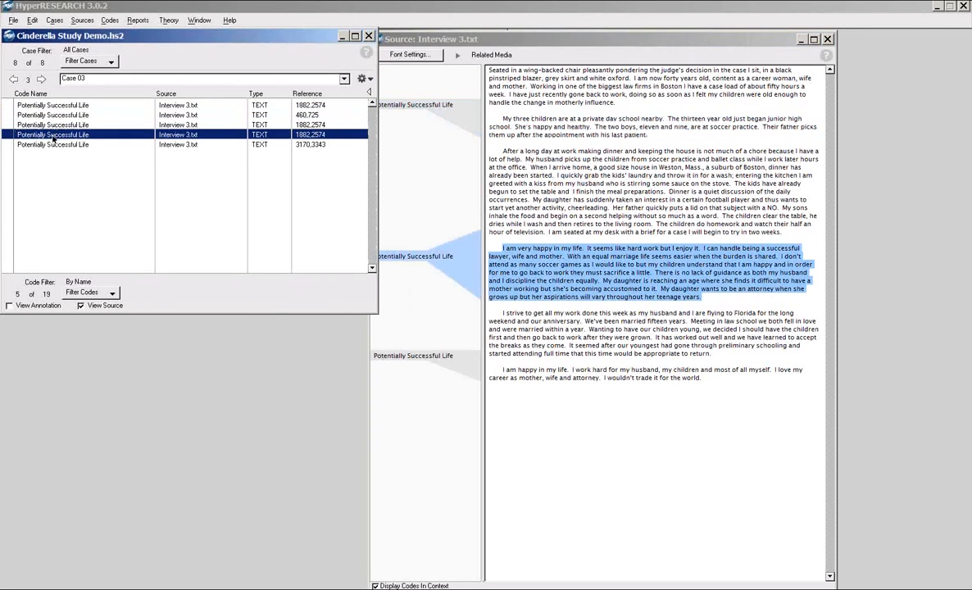
{"action": "left_click", "coordinate": [13, 78]}
{"action": "left_click", "coordinate": [40, 115]}
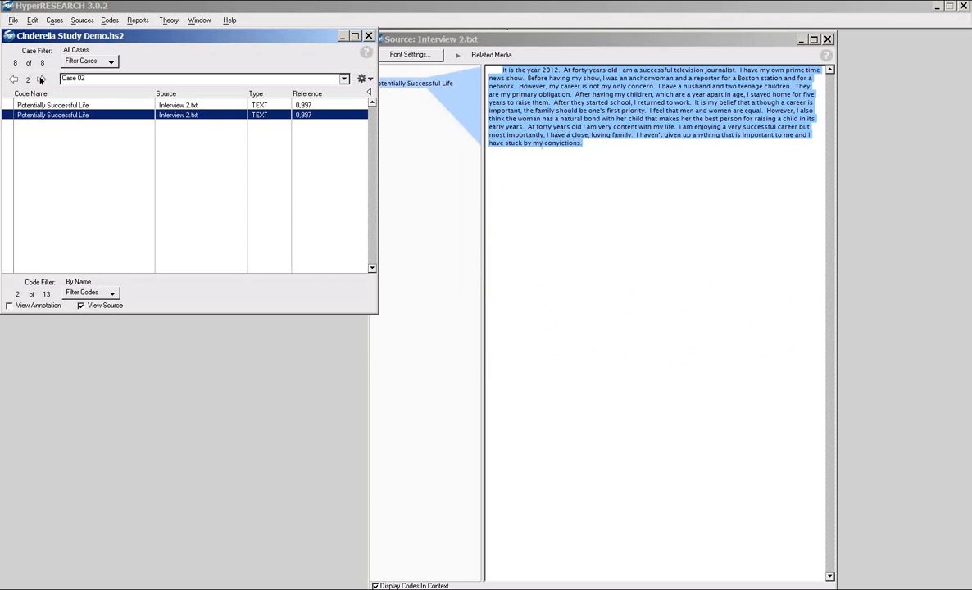
Page through the remaining cases to check their Potentially Successful Life references, ending at Case 08
{"action": "left_click", "coordinate": [41, 78]}
{"action": "left_click", "coordinate": [41, 79]}
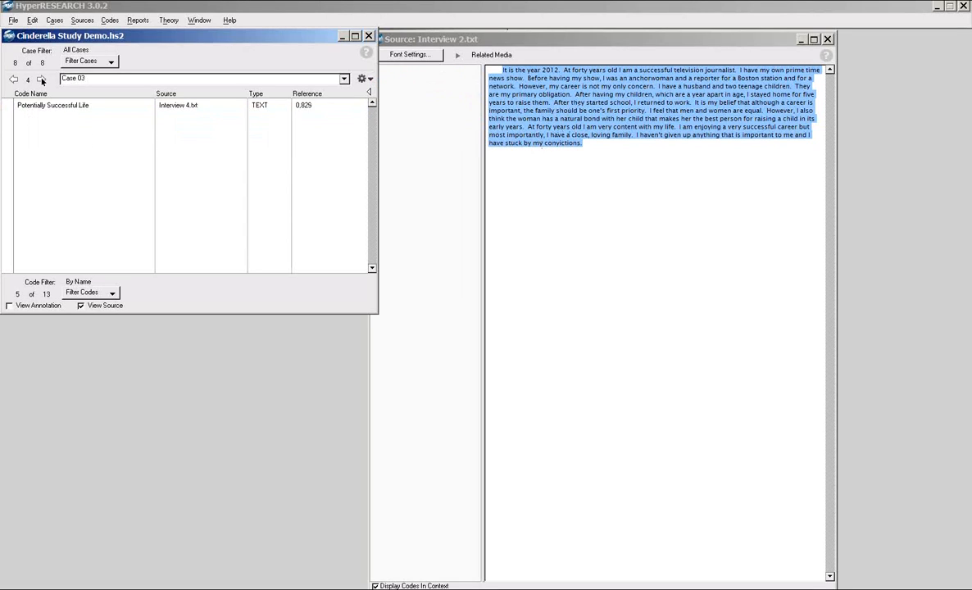
{"action": "left_click", "coordinate": [41, 79]}
{"action": "left_click", "coordinate": [41, 79]}
{"action": "left_click", "coordinate": [41, 79]}
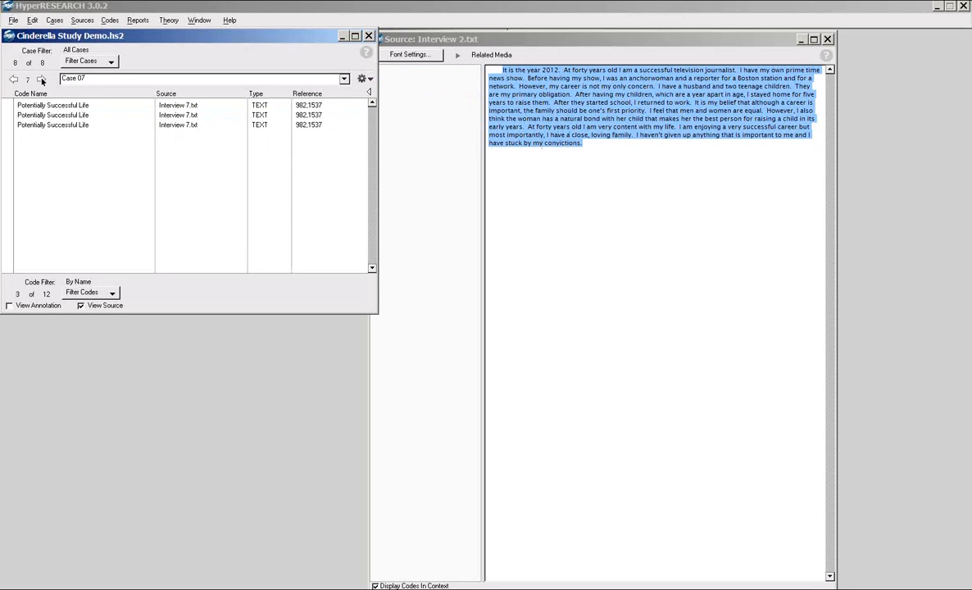
{"action": "left_click", "coordinate": [41, 79]}
{"action": "left_click", "coordinate": [41, 80]}
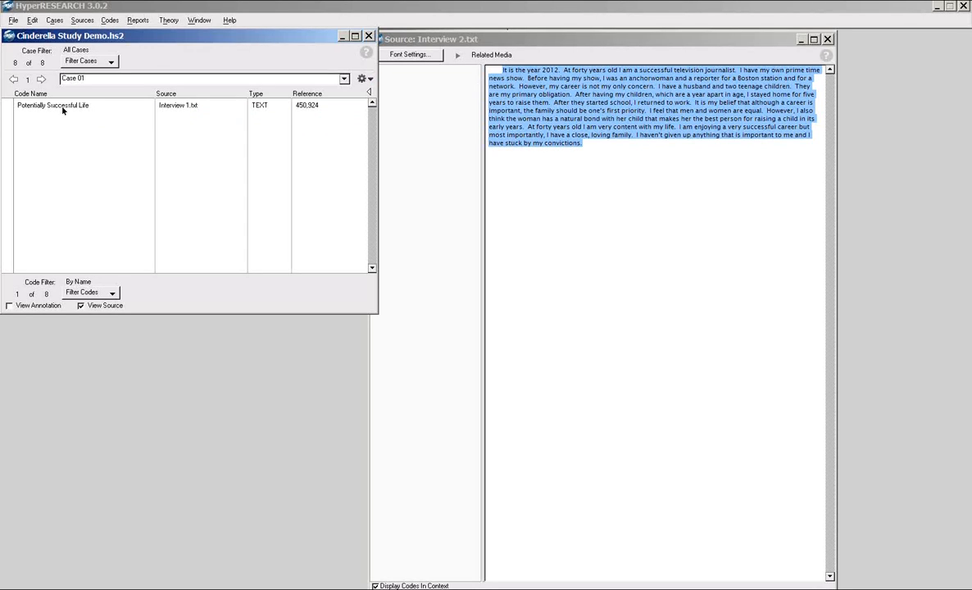
{"action": "left_click", "coordinate": [13, 79]}
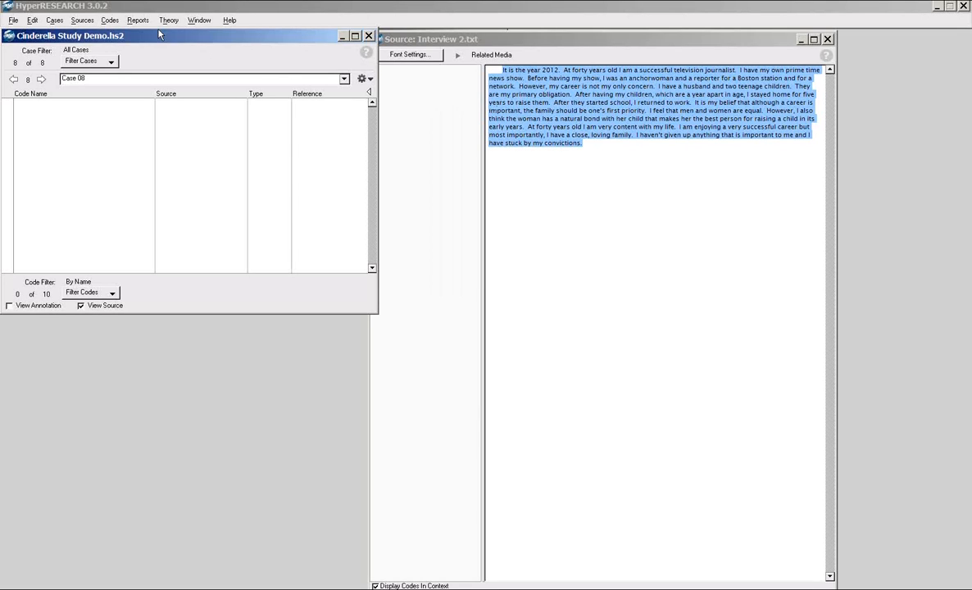
Uncover the Code Book and re-code Potentially Successful Life as "successful happy life" for all applied references in the study
{"action": "left_click", "coordinate": [109, 20]}
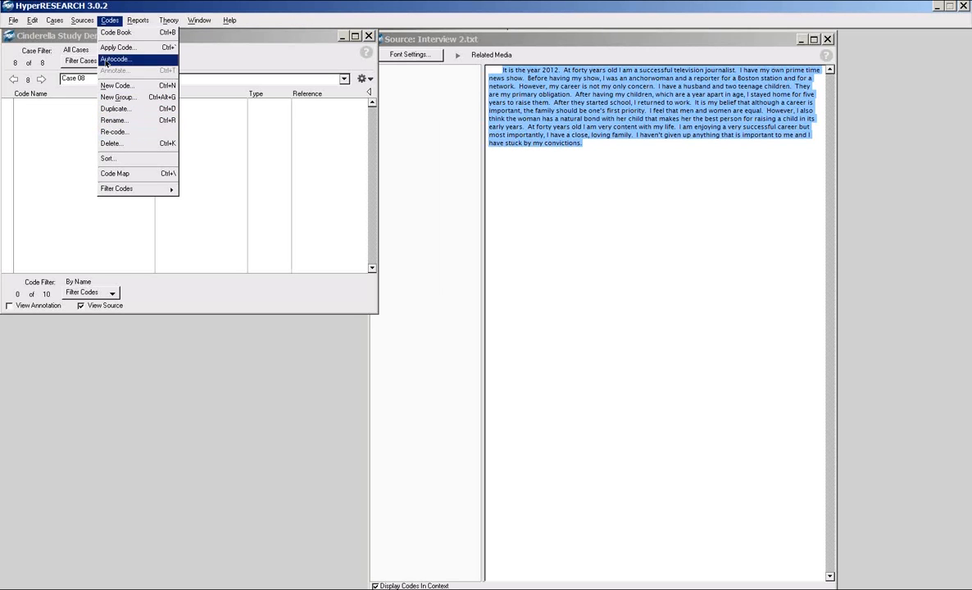
{"action": "left_click", "coordinate": [109, 21]}
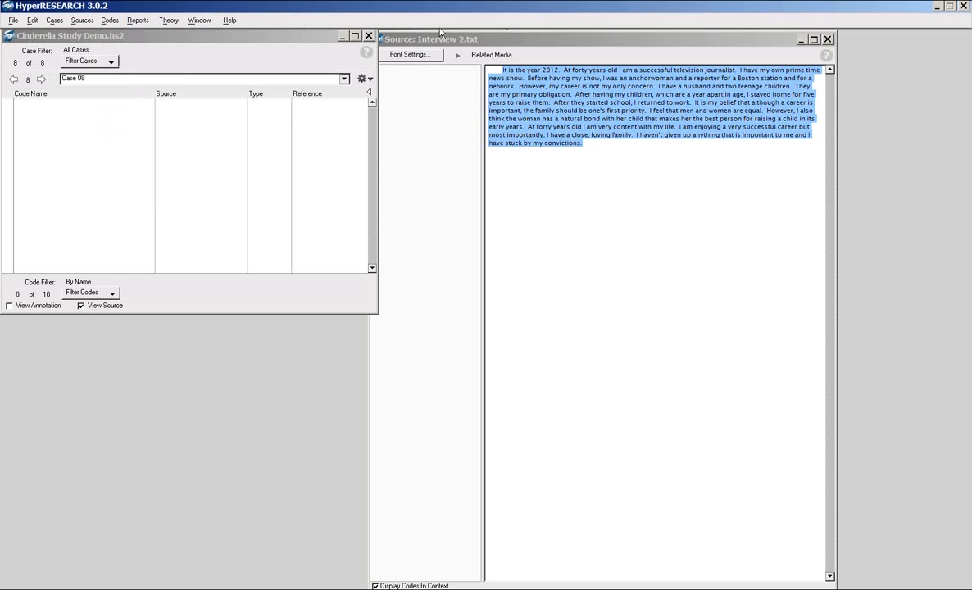
{"action": "left_click_drag", "start_coordinate": [459, 39], "coordinate": [612, 33]}
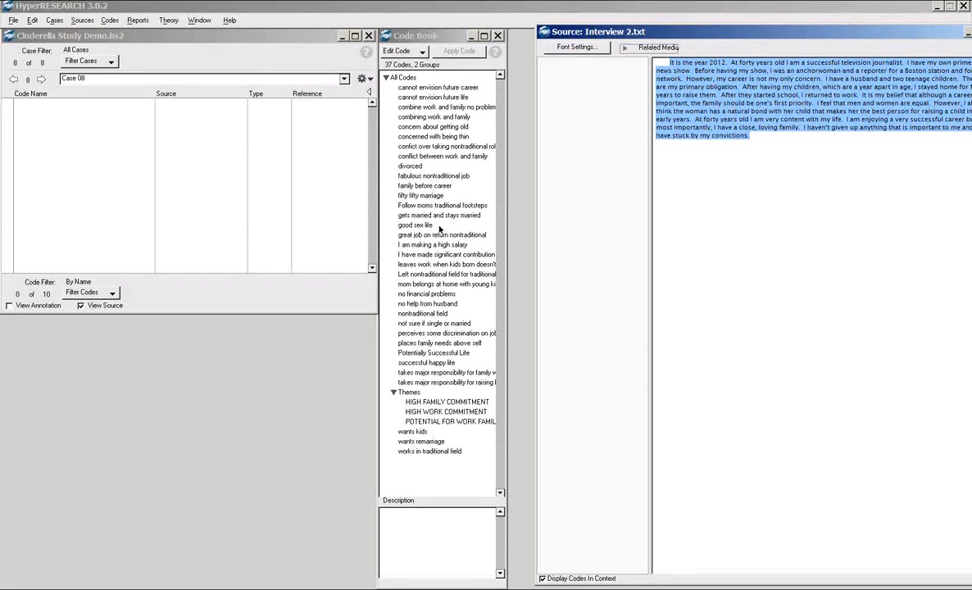
{"action": "left_click", "coordinate": [412, 36]}
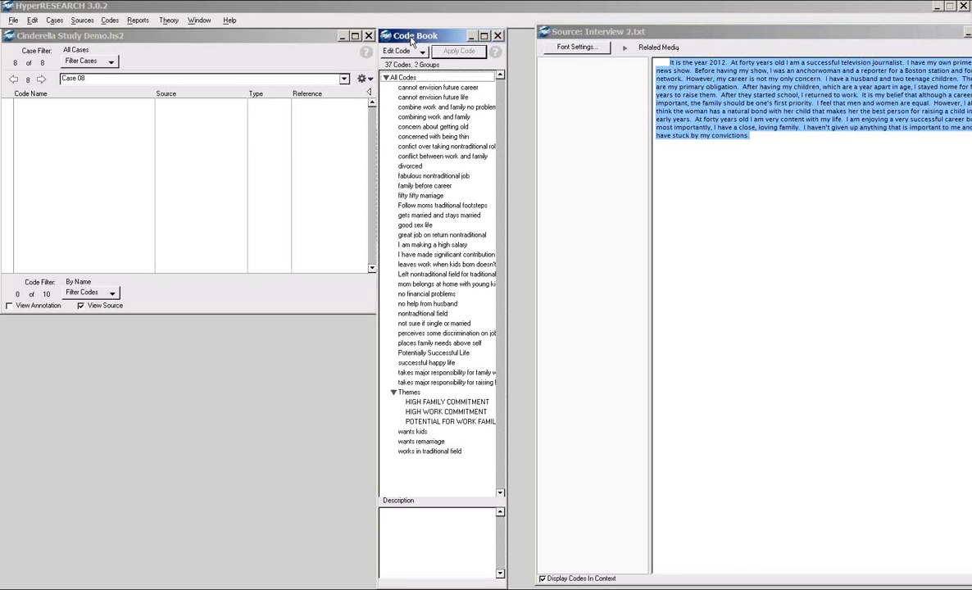
{"action": "left_click", "coordinate": [395, 353]}
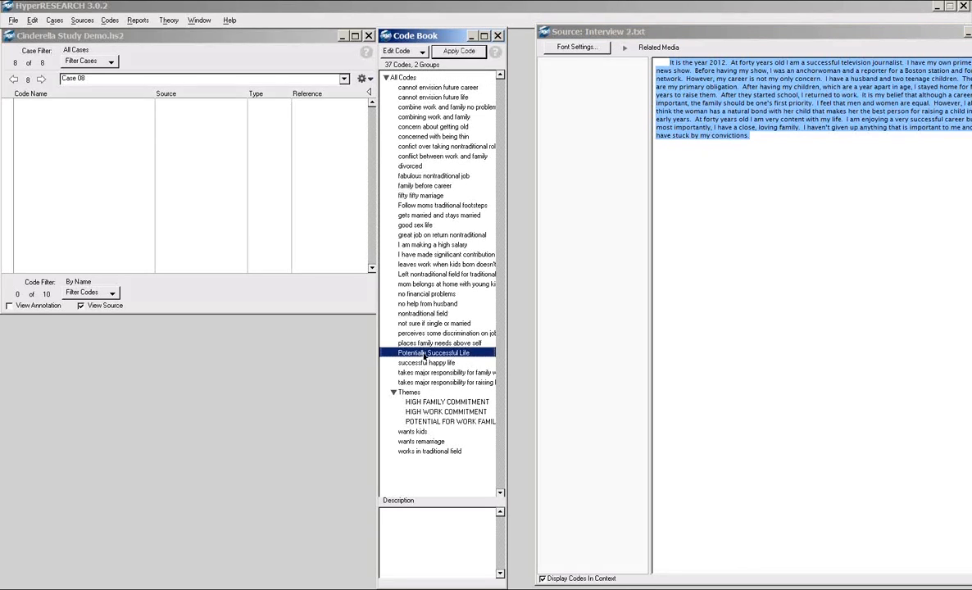
{"action": "left_click", "coordinate": [414, 52]}
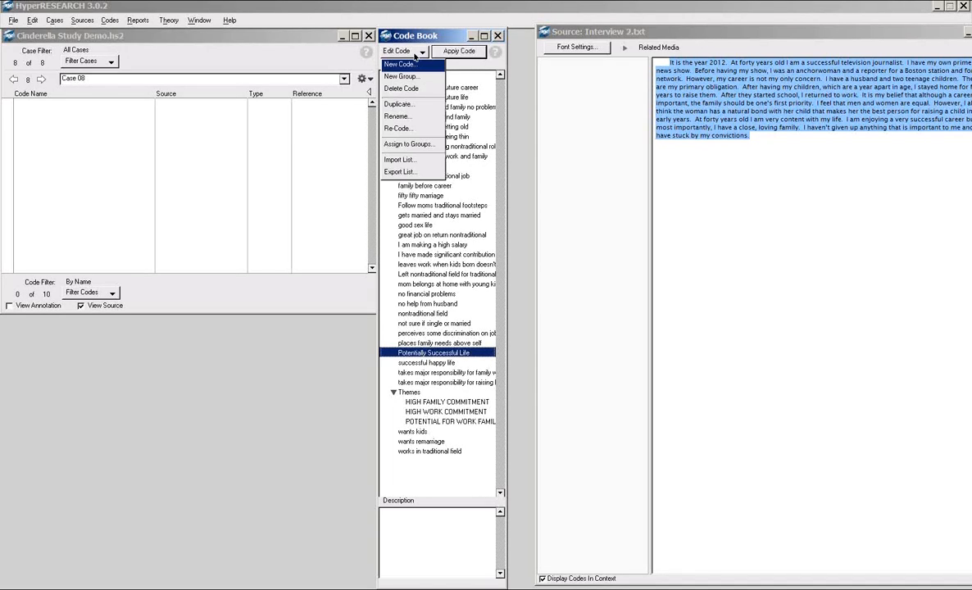
{"action": "left_click", "coordinate": [418, 129]}
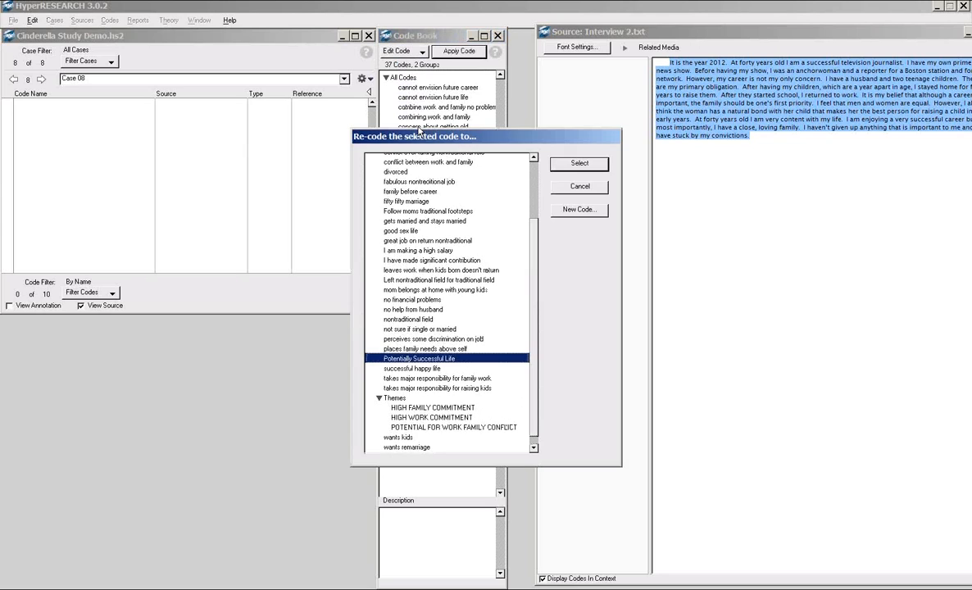
{"action": "left_click", "coordinate": [425, 370]}
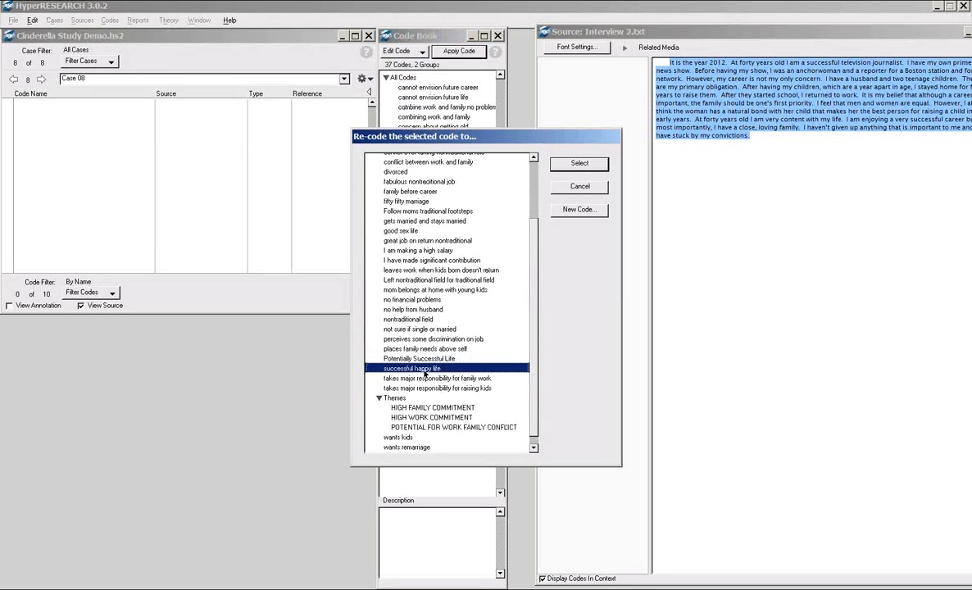
{"action": "left_click", "coordinate": [578, 164]}
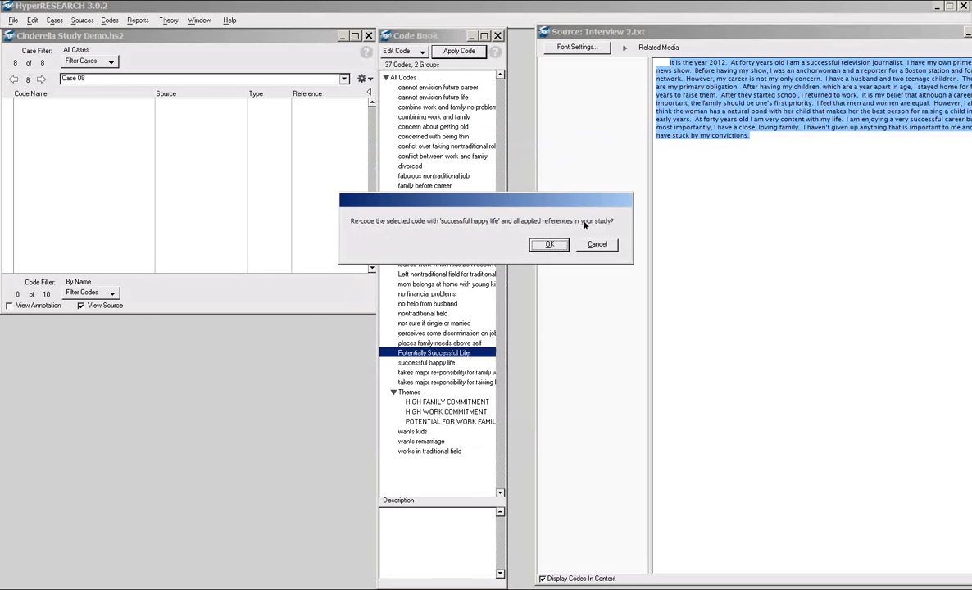
{"action": "left_click", "coordinate": [565, 246]}
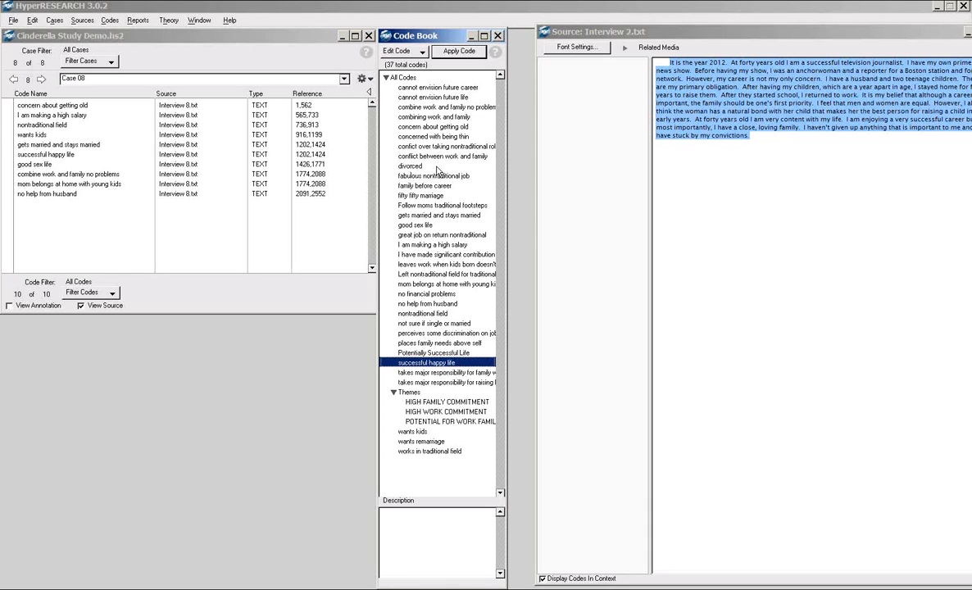
Open the saved theory settings "Hypothesis Initial.hhp" and display the theory's results report
{"action": "left_click", "coordinate": [168, 20]}
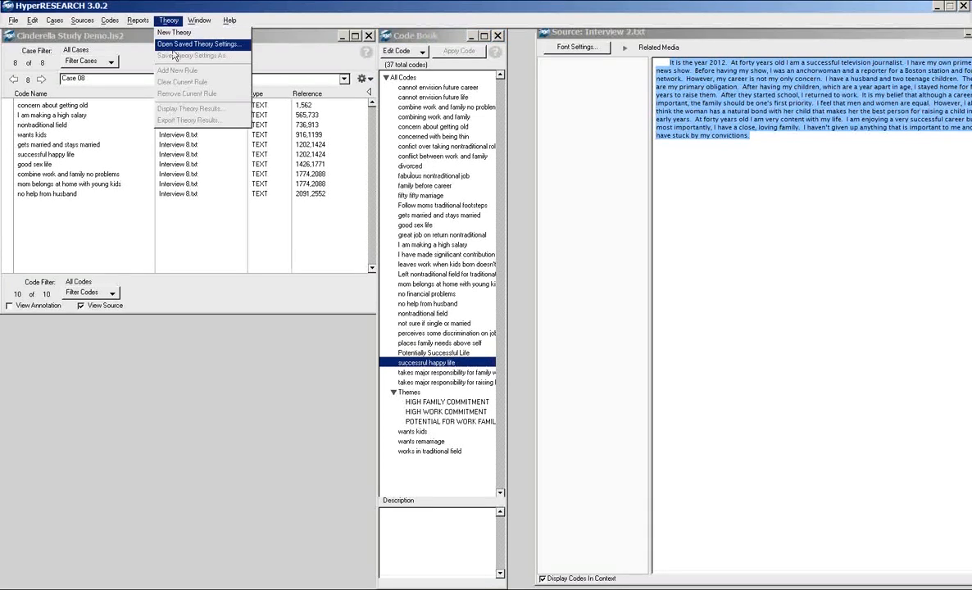
{"action": "left_click", "coordinate": [164, 47]}
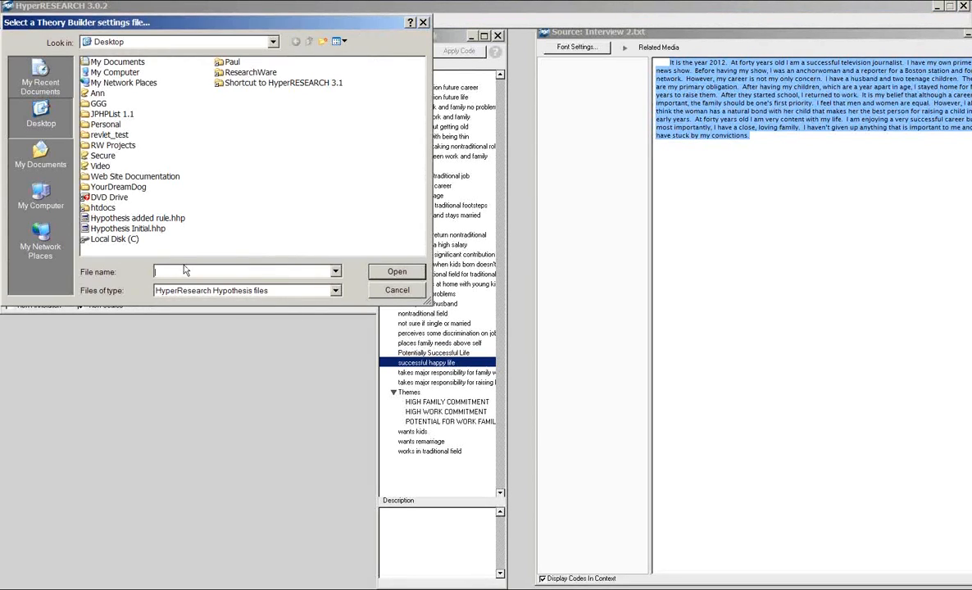
{"action": "left_click", "coordinate": [140, 232]}
{"action": "double_click", "coordinate": [140, 231]}
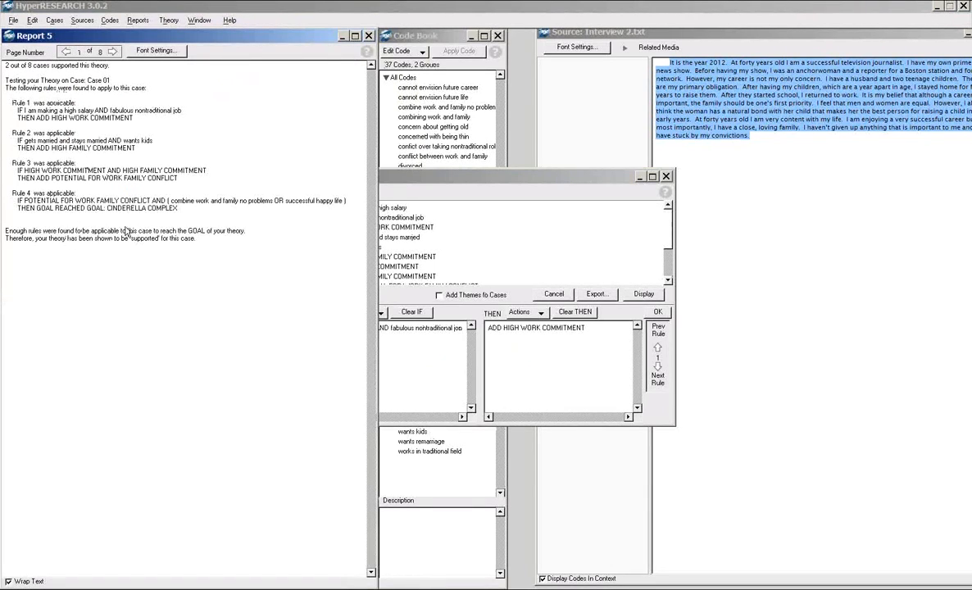
Page through the theory report's case results, return to Case 05, and close the Theory Builder
{"action": "left_click", "coordinate": [112, 52]}
{"action": "left_click", "coordinate": [113, 51]}
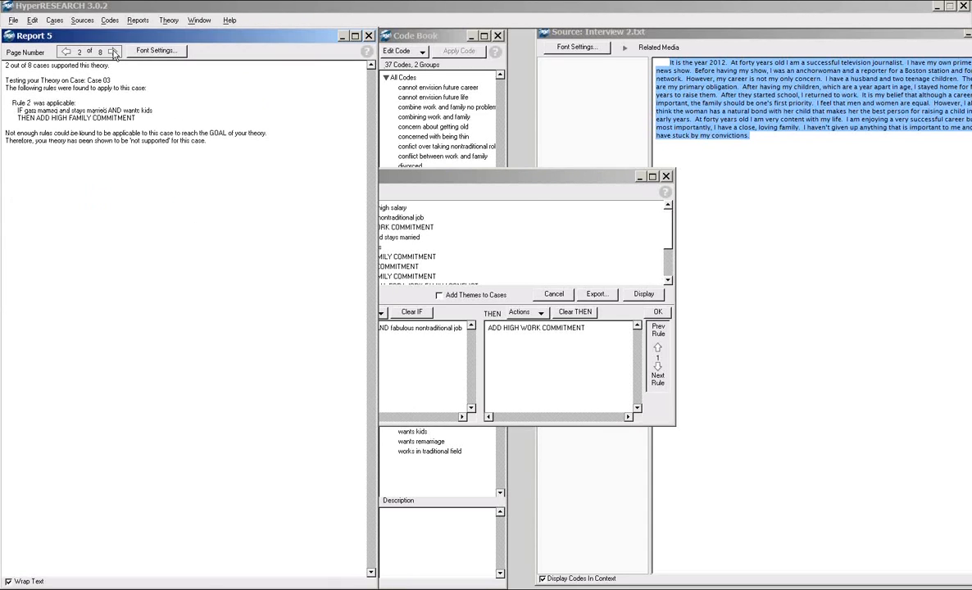
{"action": "left_click", "coordinate": [113, 52]}
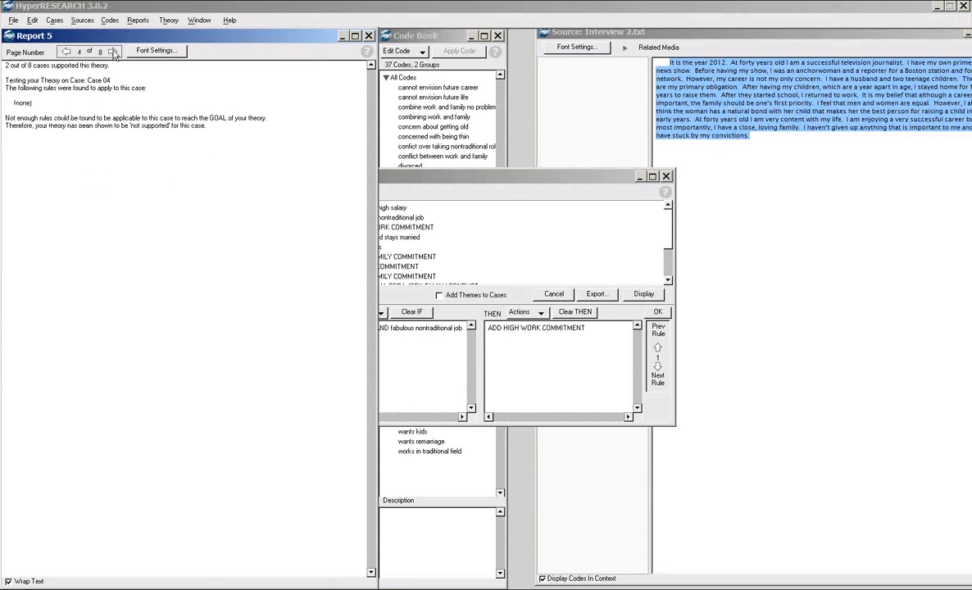
{"action": "left_click", "coordinate": [113, 51]}
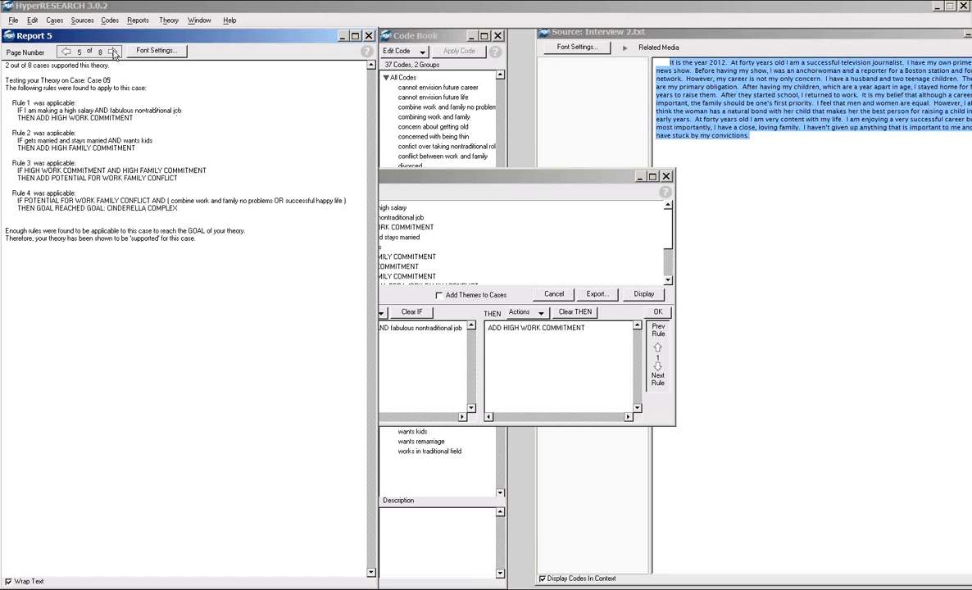
{"action": "left_click", "coordinate": [113, 51]}
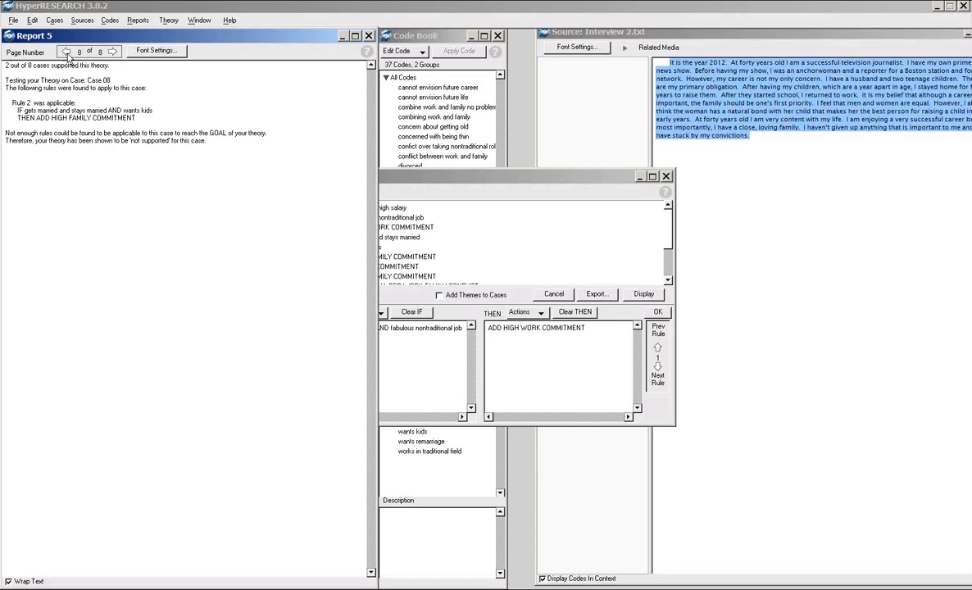
{"action": "left_click", "coordinate": [65, 51]}
{"action": "left_click", "coordinate": [64, 51]}
{"action": "left_click", "coordinate": [65, 52]}
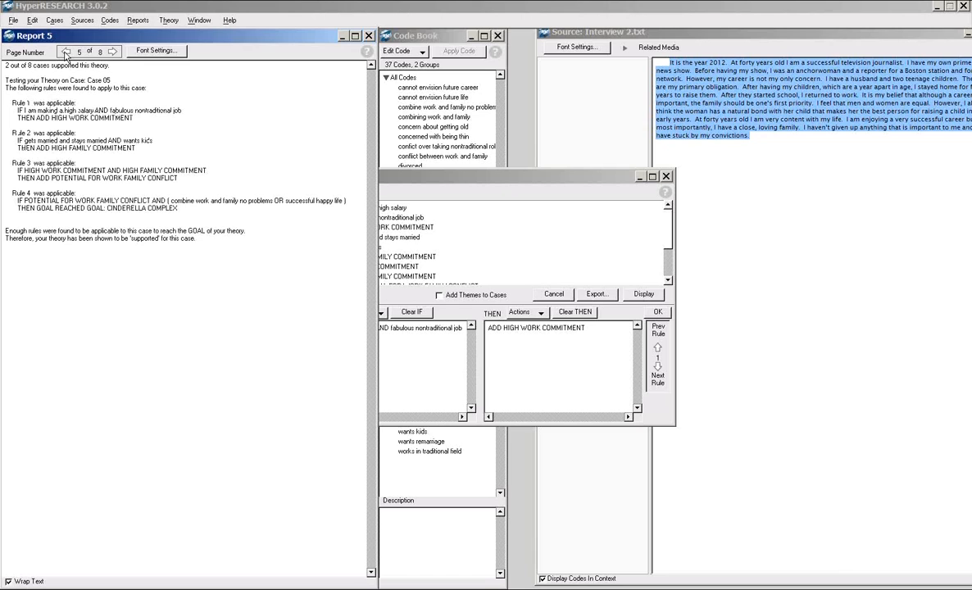
{"action": "left_click", "coordinate": [667, 177]}
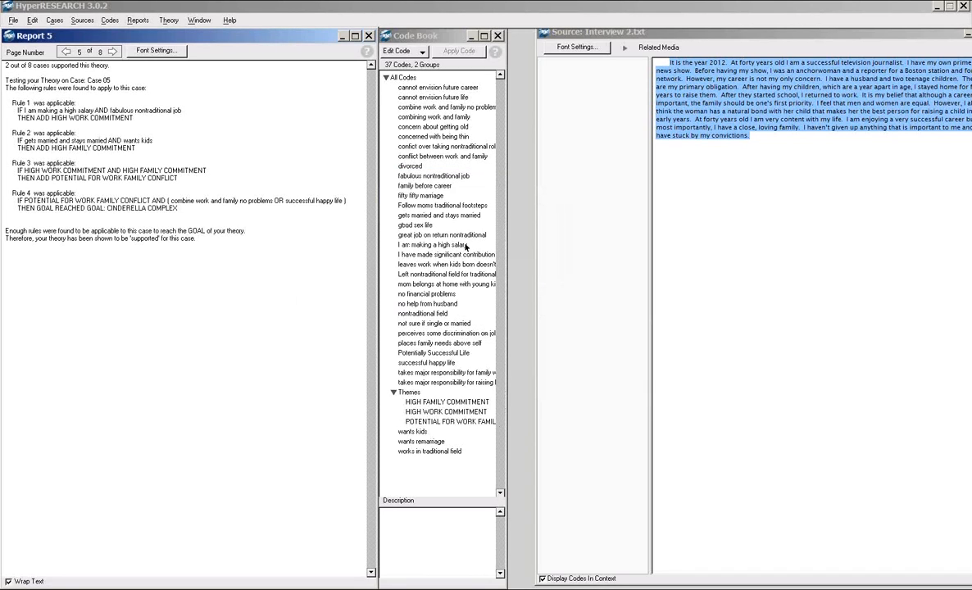